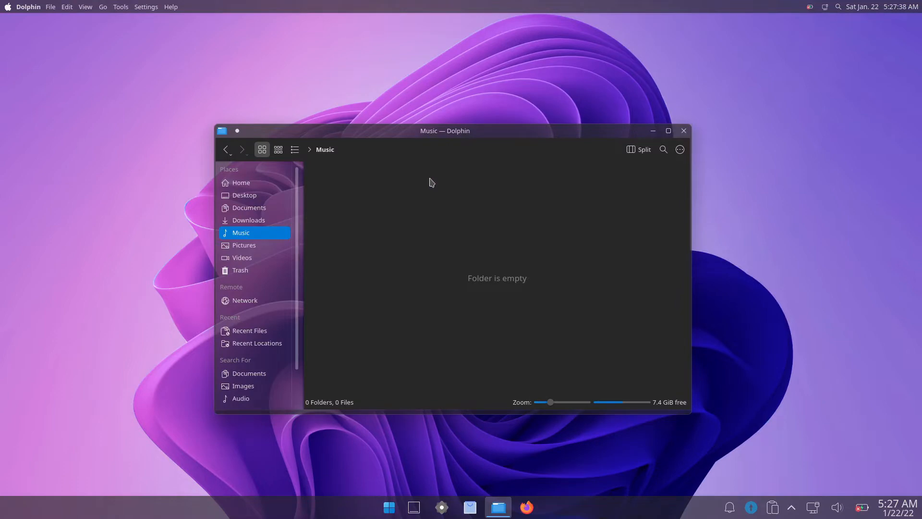
Browse the Desktop, Documents, Downloads and Music folders in the file manager.
click(261, 195)
click(259, 210)
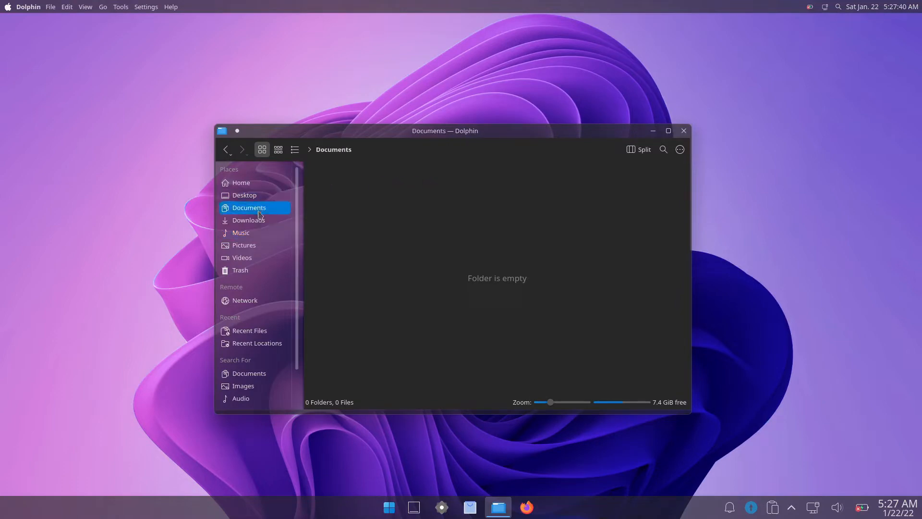
click(258, 219)
click(260, 232)
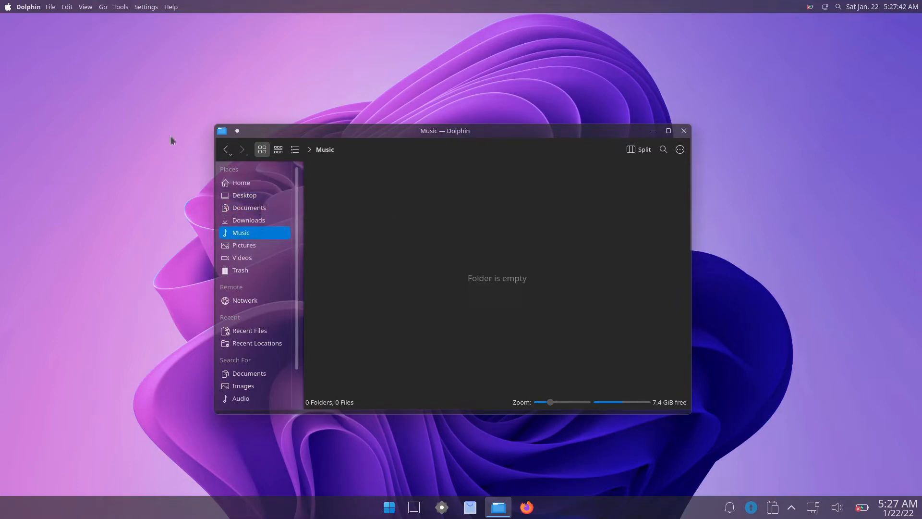
click(50, 7)
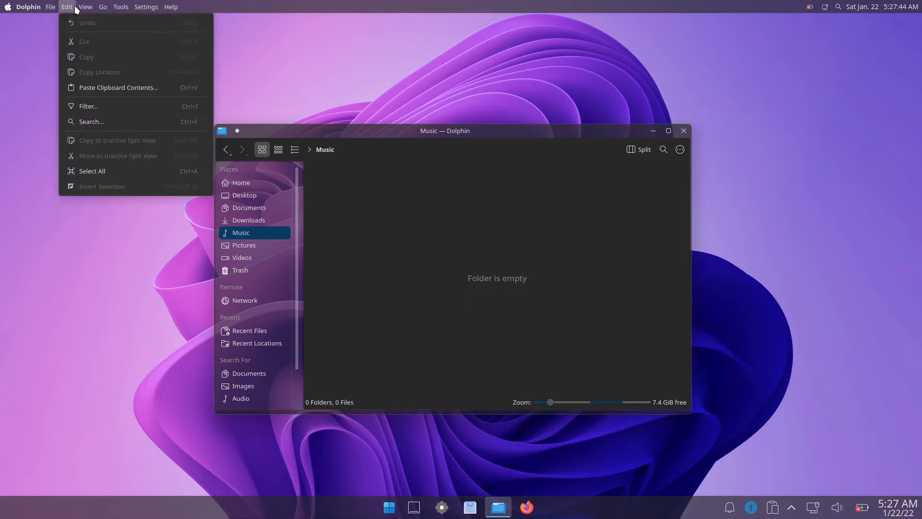
mouse_move(165, 8)
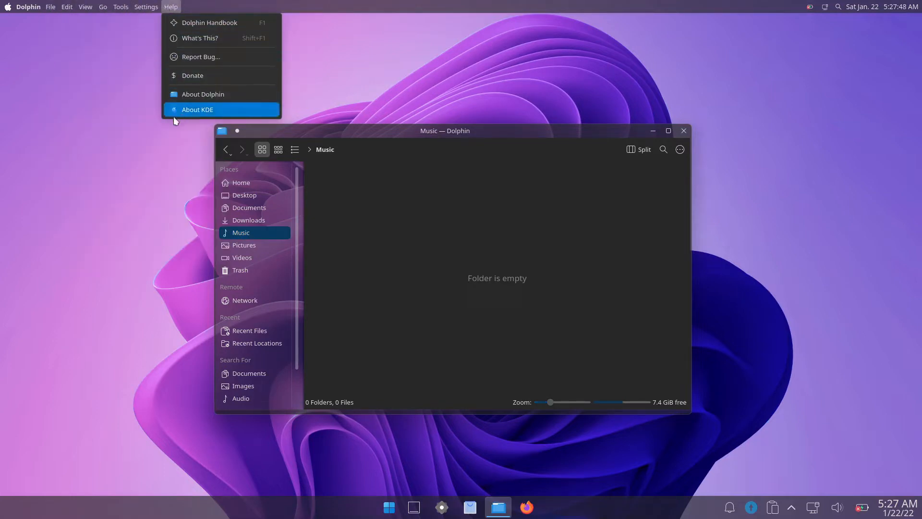
click(133, 104)
View the About This Computer system information and close its window.
click(8, 8)
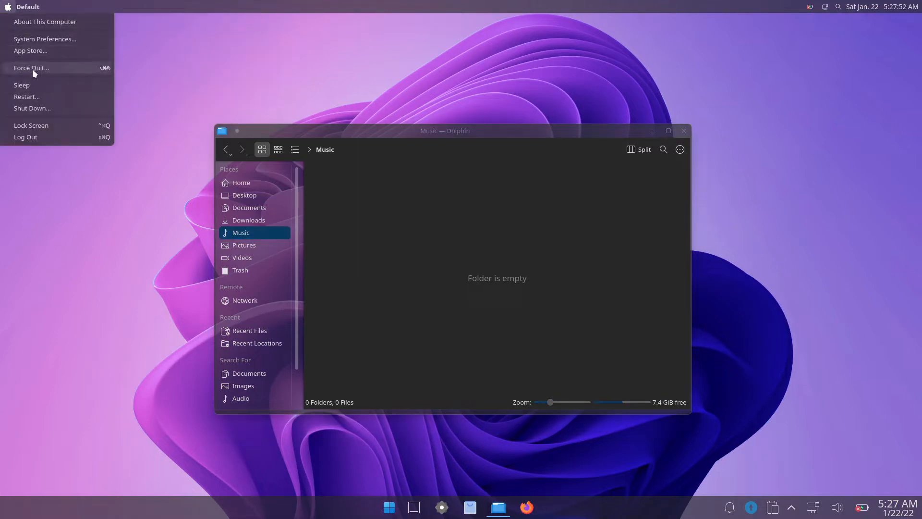
click(30, 23)
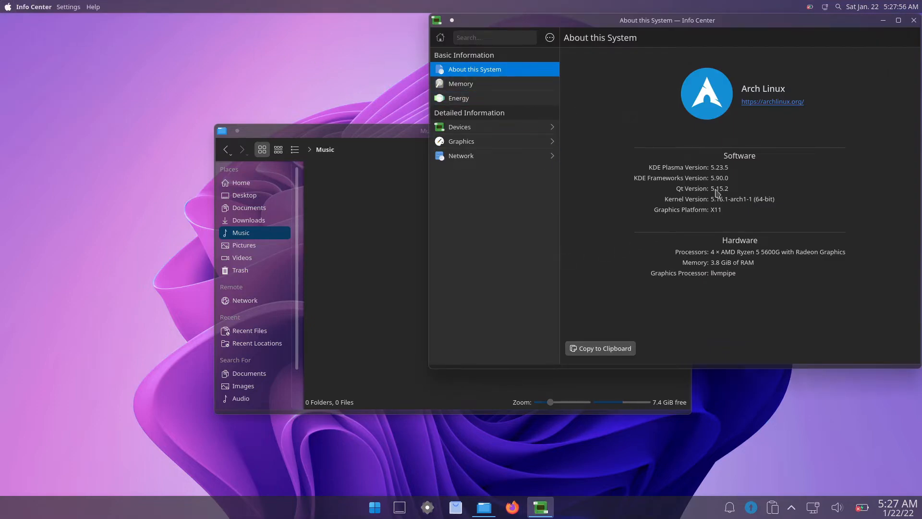
click(914, 20)
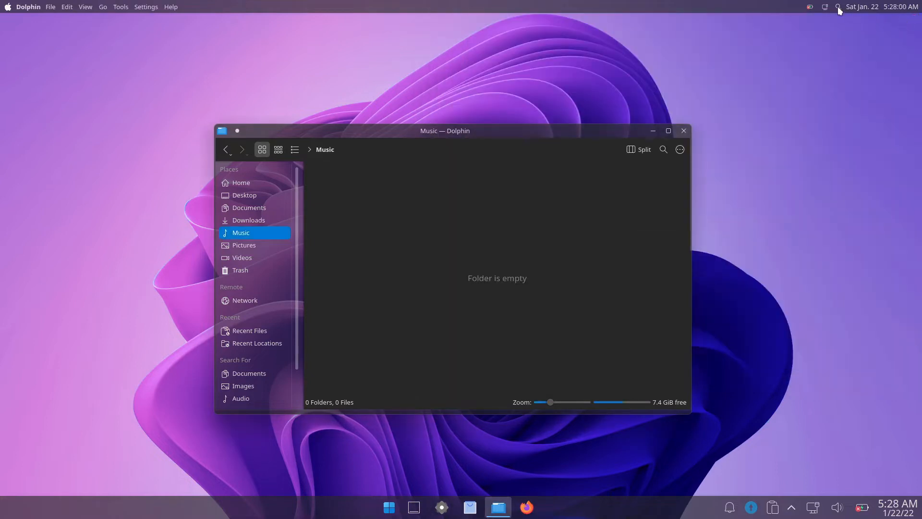
Search the applications for "terminal", launch Konsole and run neofetch to view the system summary.
click(838, 7)
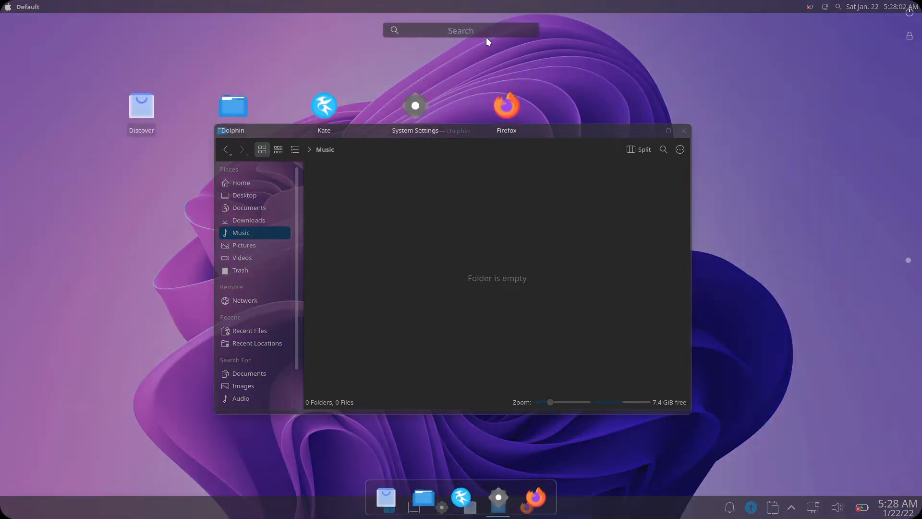
click(459, 31)
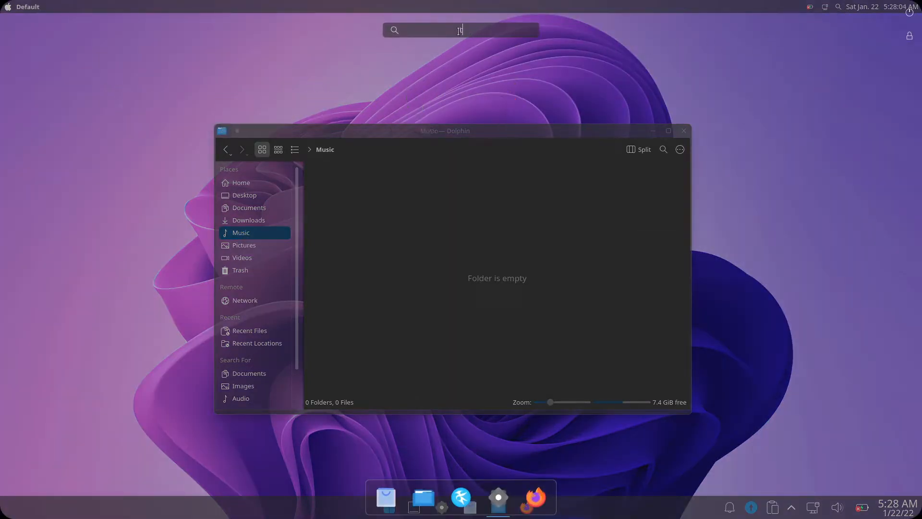
text(terminal)
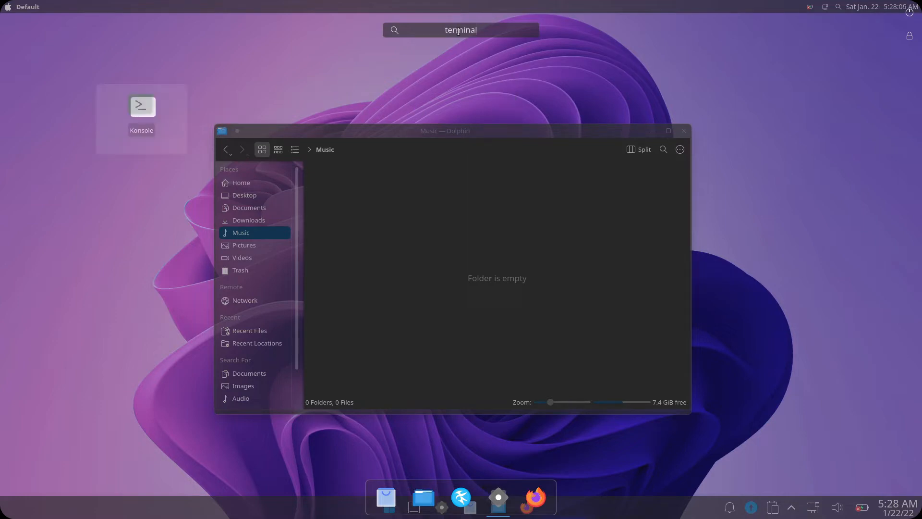
key(Return)
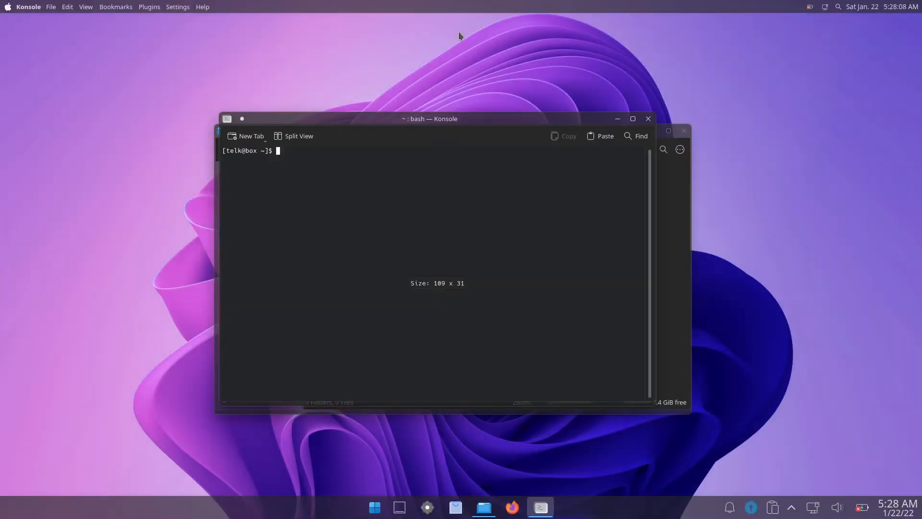
text(neofetch)
key(Return)
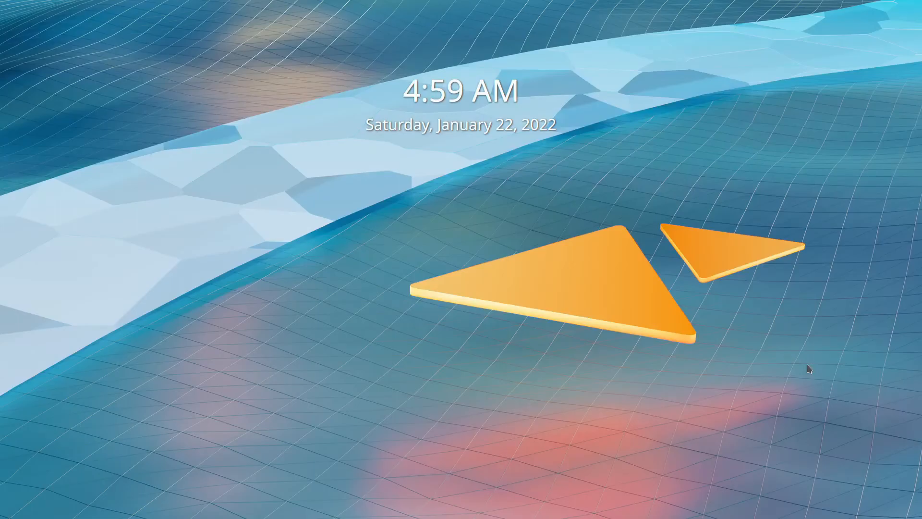
Unlock the desktop session by entering the account password.
mouse_move(807, 365)
text(●●●●●●)
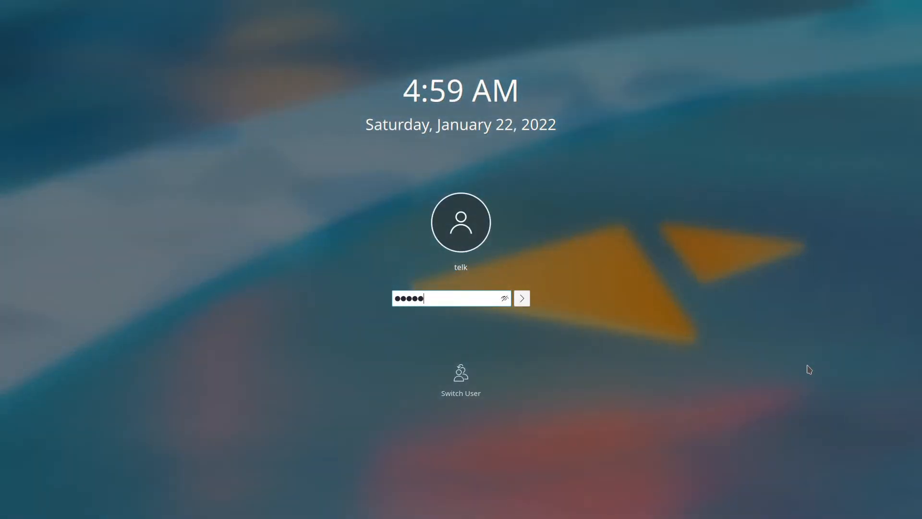
key(Return)
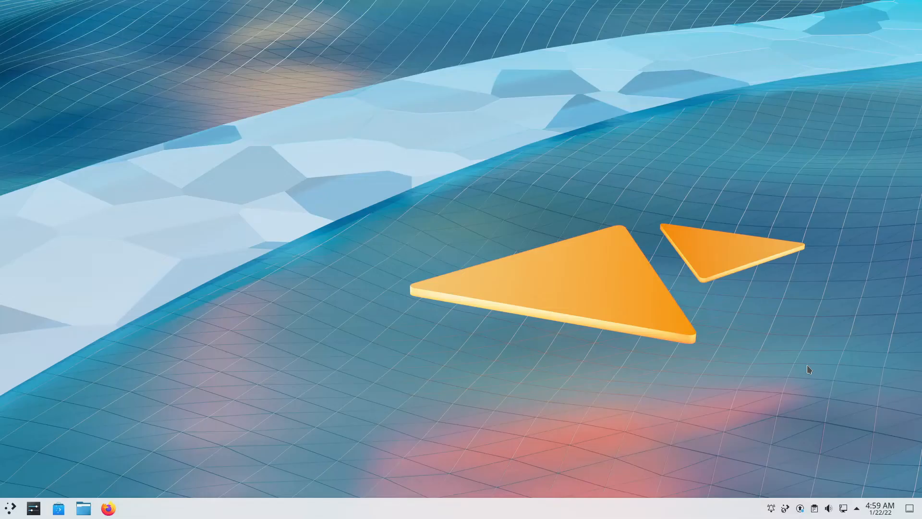
In System Settings, open the Global Theme download catalogue under Appearance and search it for "fluent dark round".
click(32, 509)
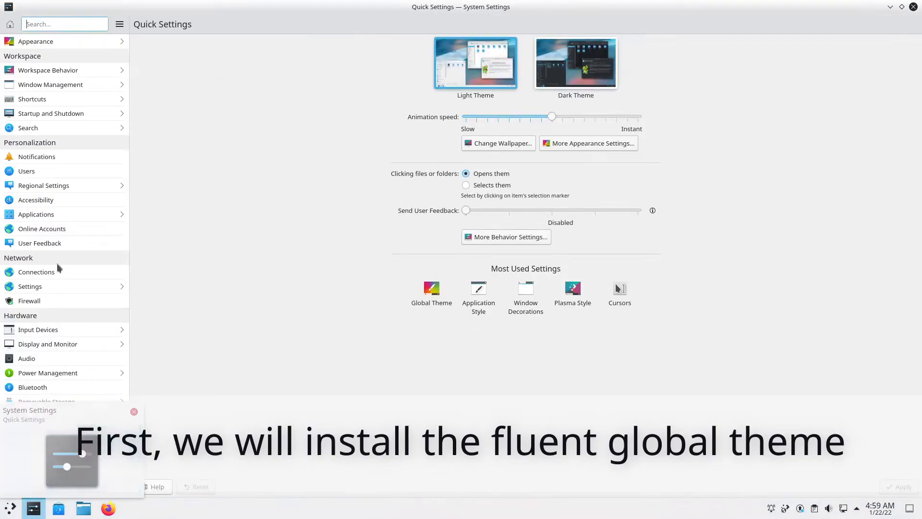
click(57, 43)
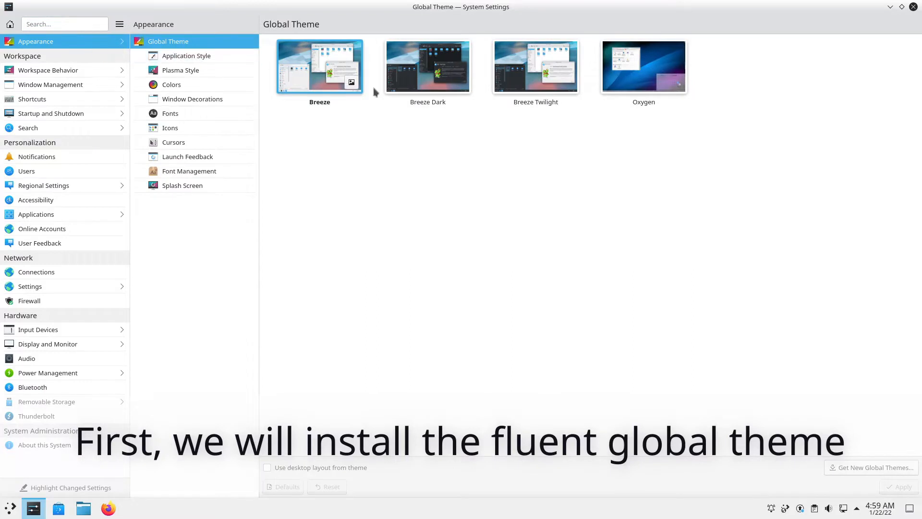
click(863, 468)
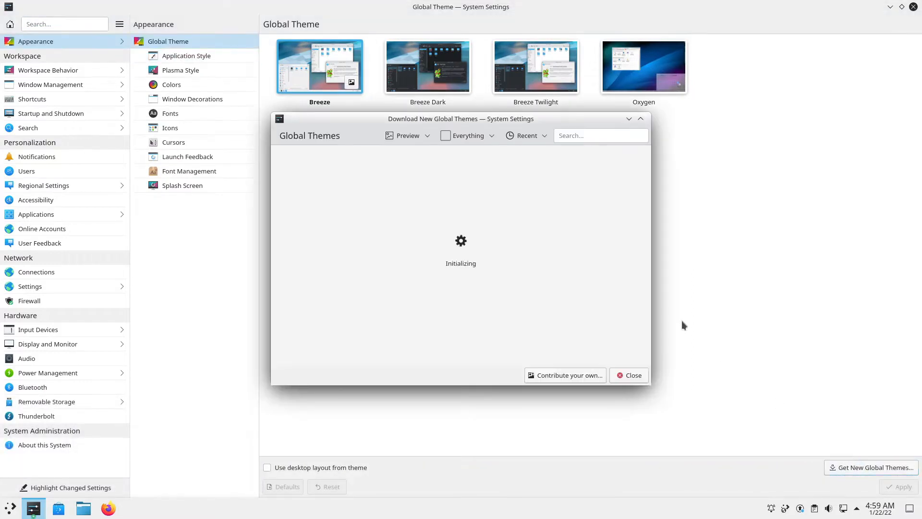
click(576, 135)
text(f)
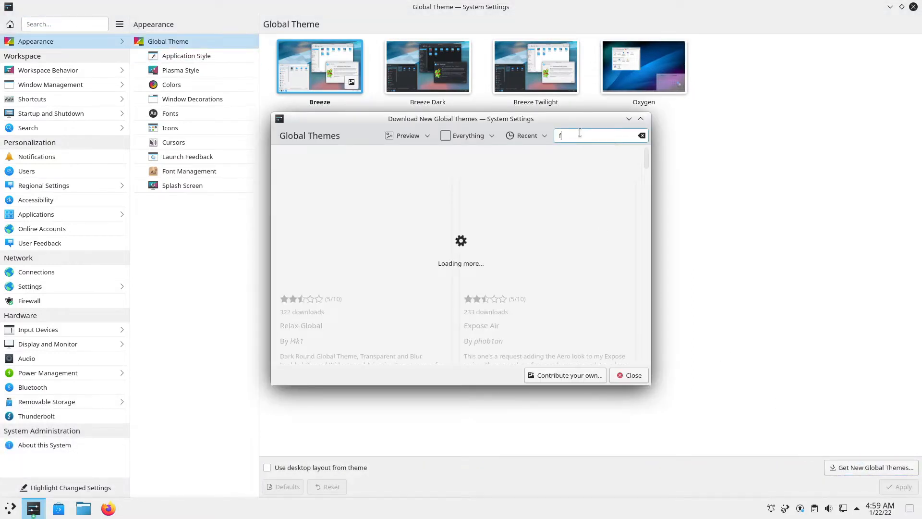
text(luent dark round)
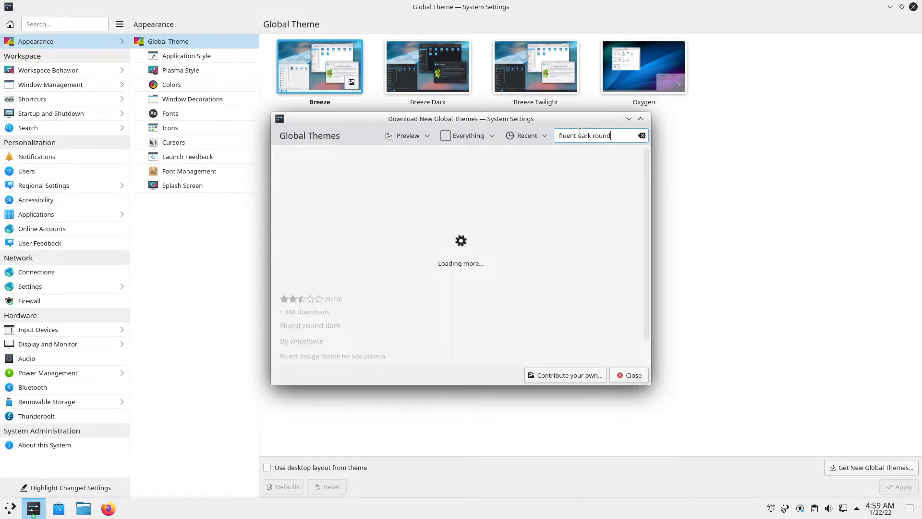
Install the Fluent round dark global theme, authorizing it with the account password, and apply it before closing the theme catalogue.
click(425, 285)
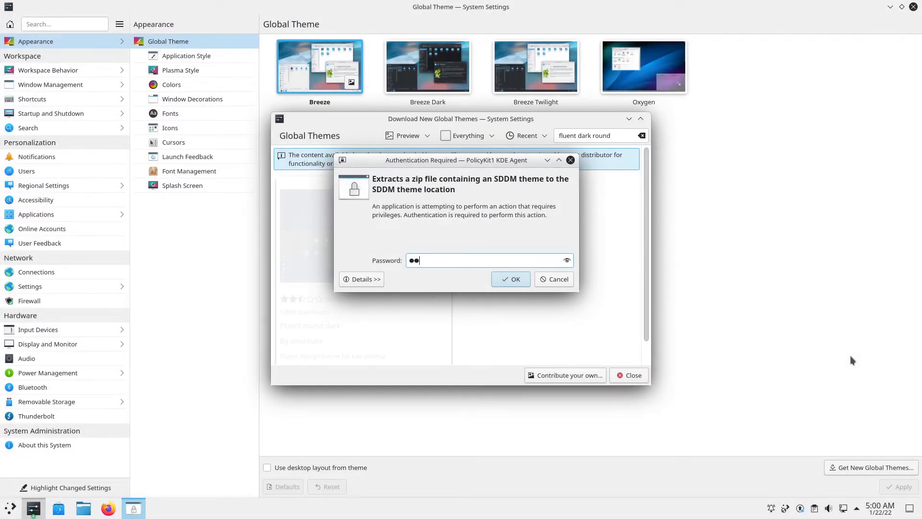
key(Return)
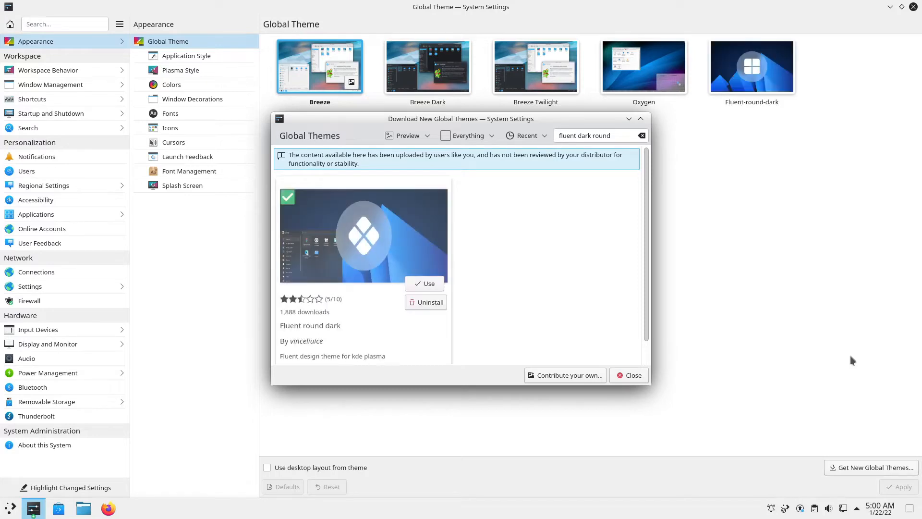
click(420, 283)
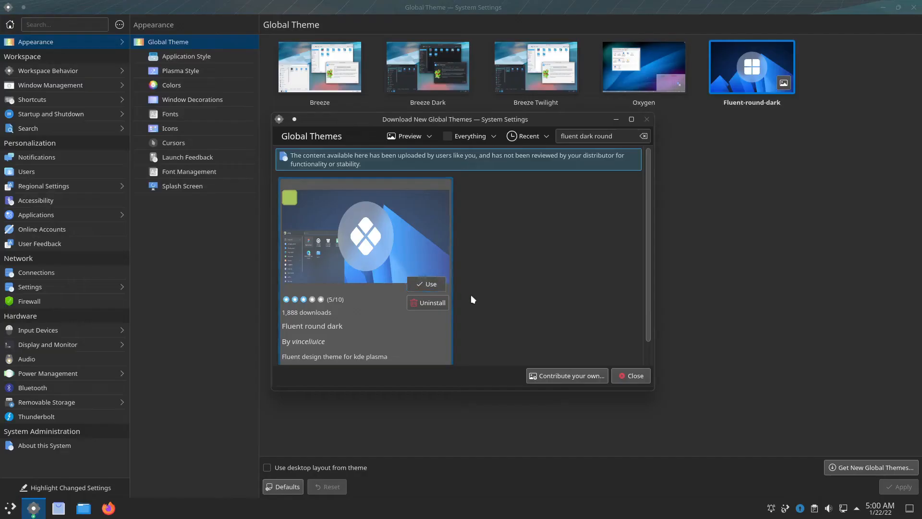
click(632, 378)
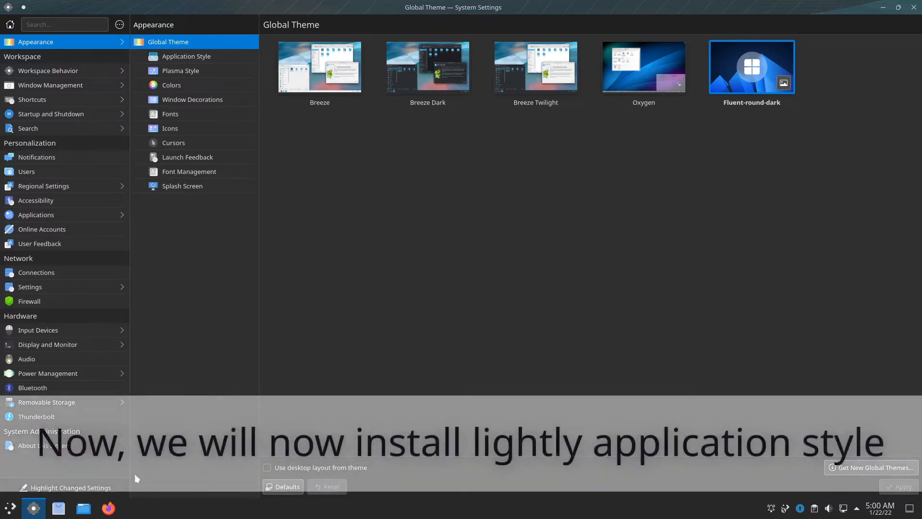
Launch Konsole and run yay -S lightly-qt, choosing provider 1 (lightly-qt).
click(9, 507)
text(terminal)
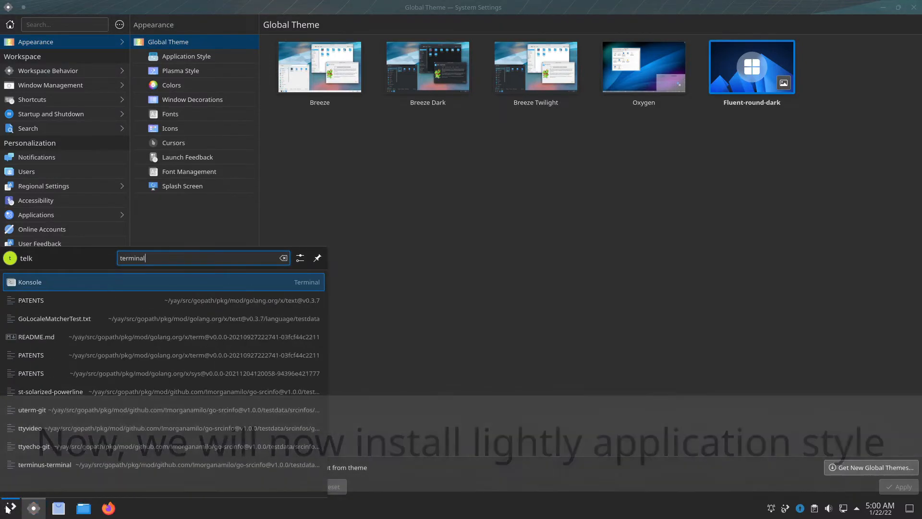
key(Return)
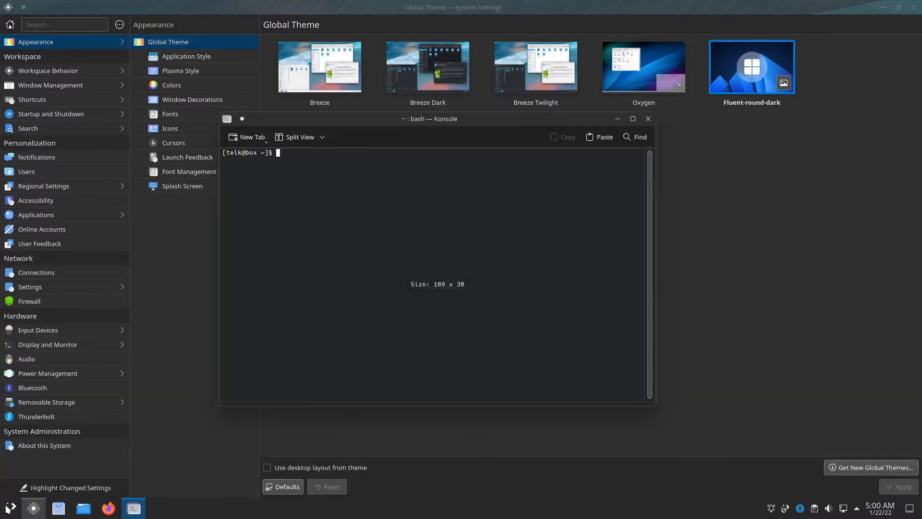
text(yay -S lightly-qt)
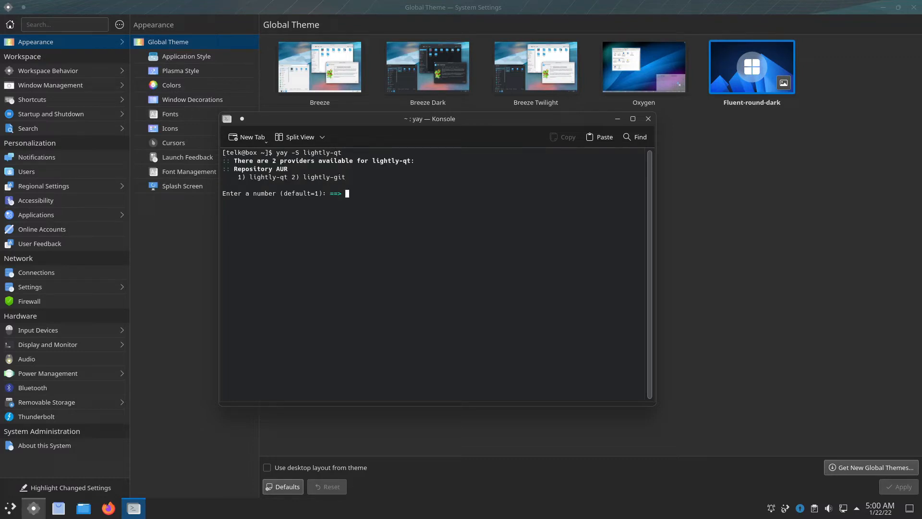
key(Return)
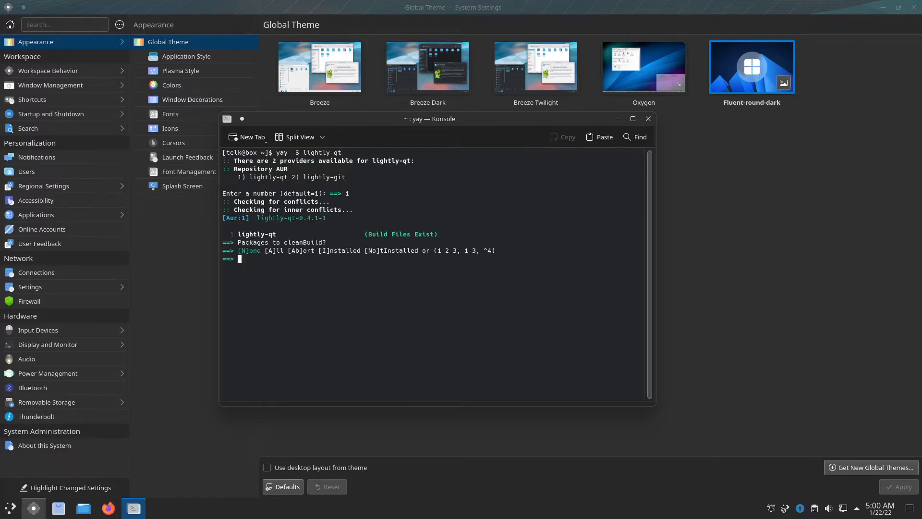
Complete the lightly-qt installation with N for cleanBuild and diffs, enter the sudo password, and close the terminal.
text(N)
key(Return)
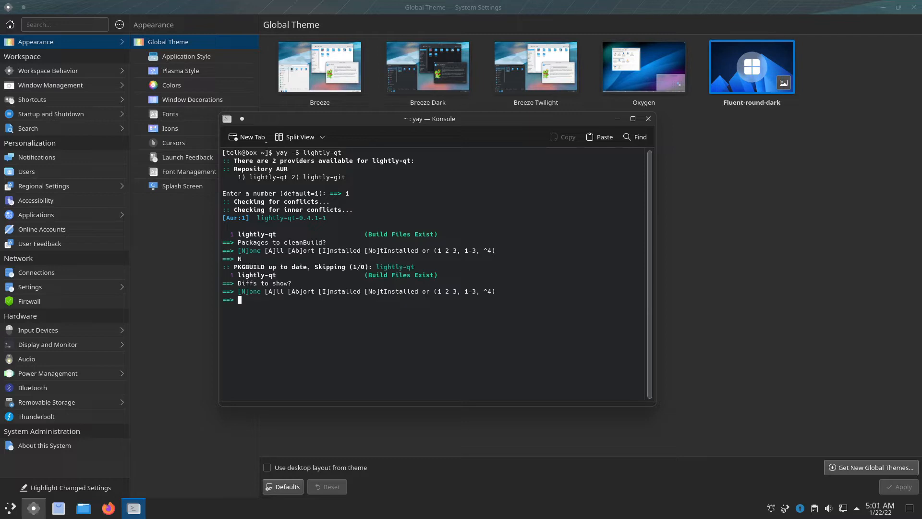
key(Return)
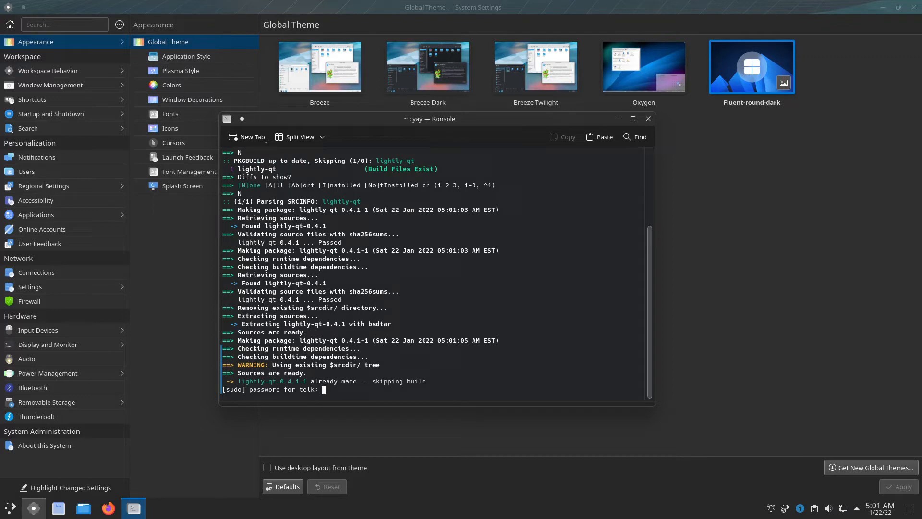
key(Return)
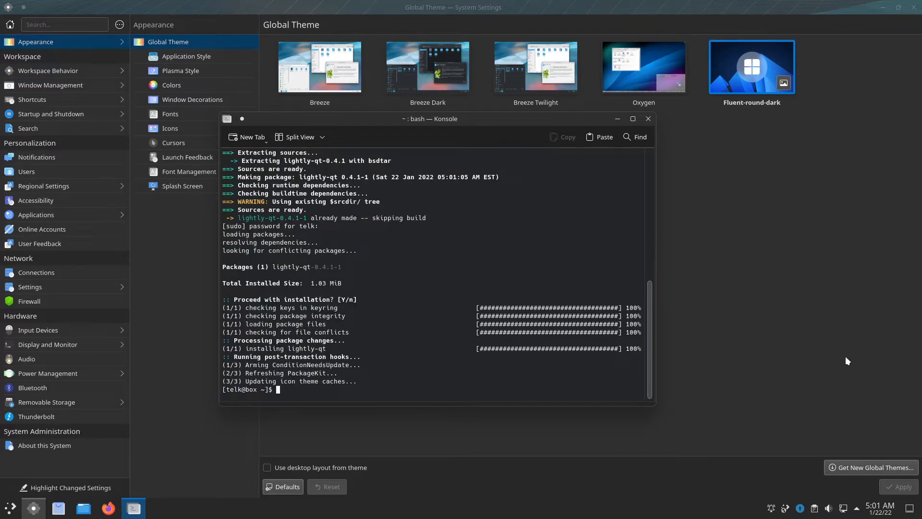
click(650, 120)
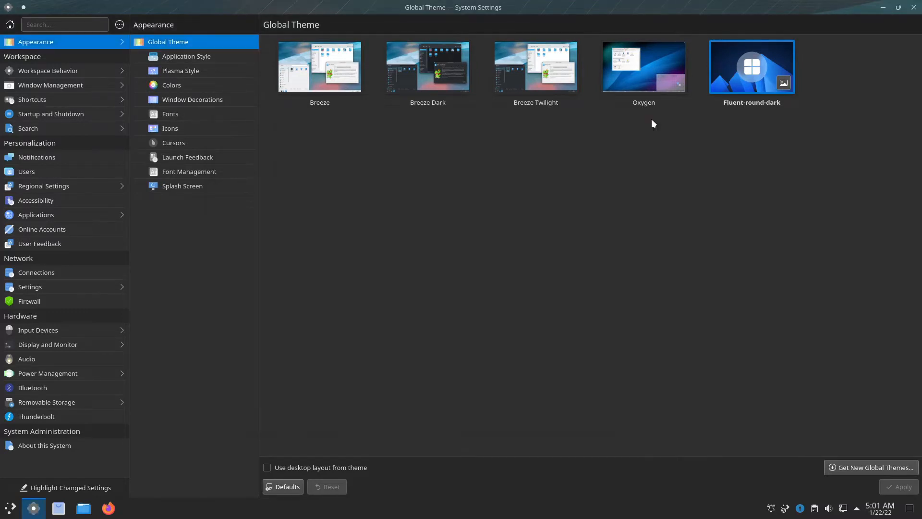
Check the Application Style list, relaunch System Settings to refresh it, and return to the Appearance settings.
click(194, 56)
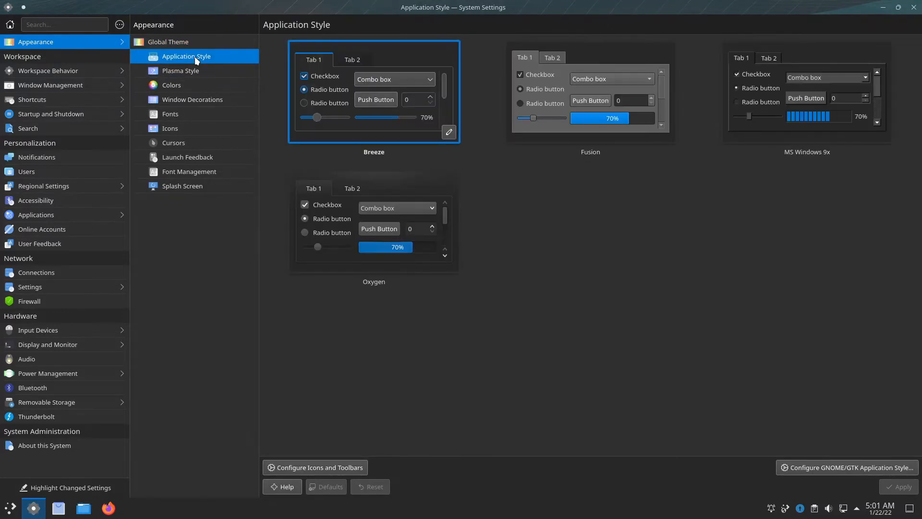
click(912, 7)
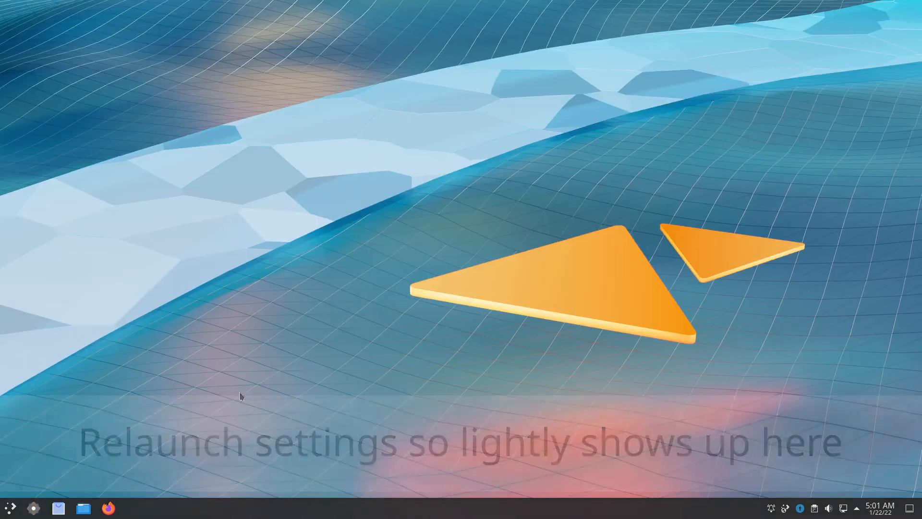
click(33, 508)
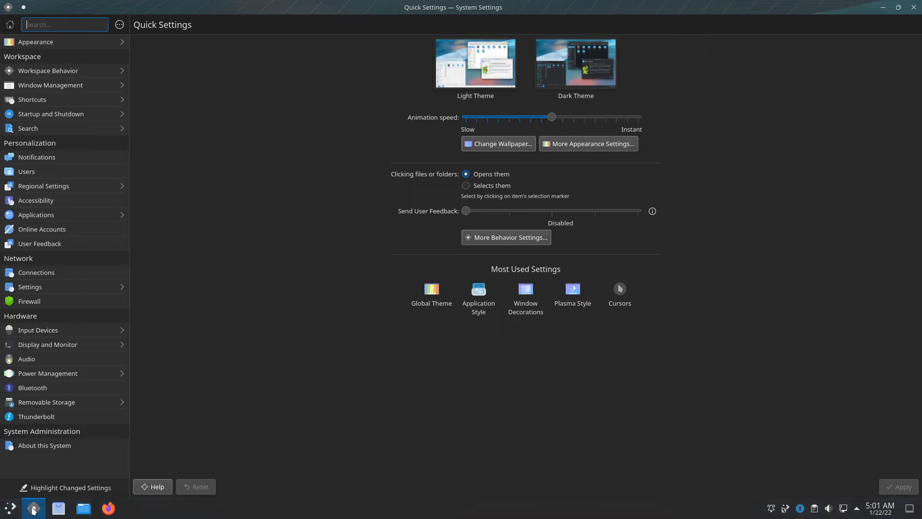
click(77, 48)
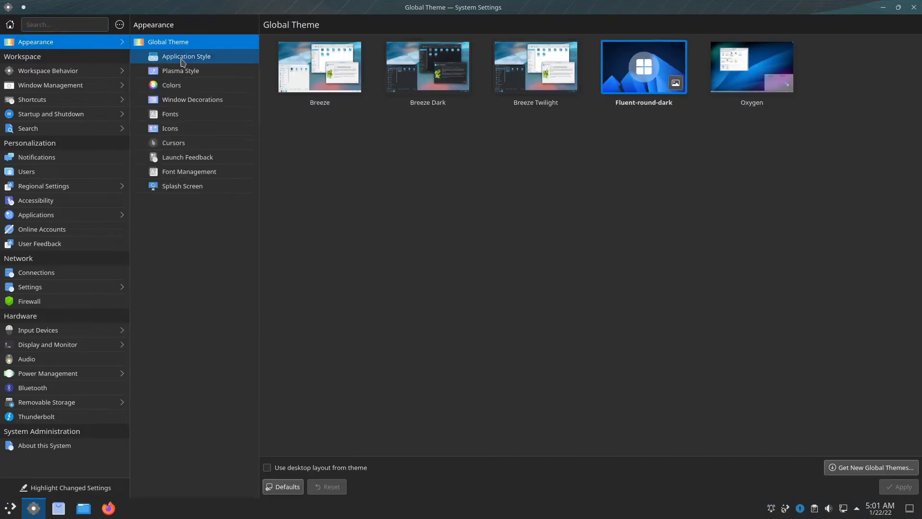
Apply Lightly as the application style.
click(183, 60)
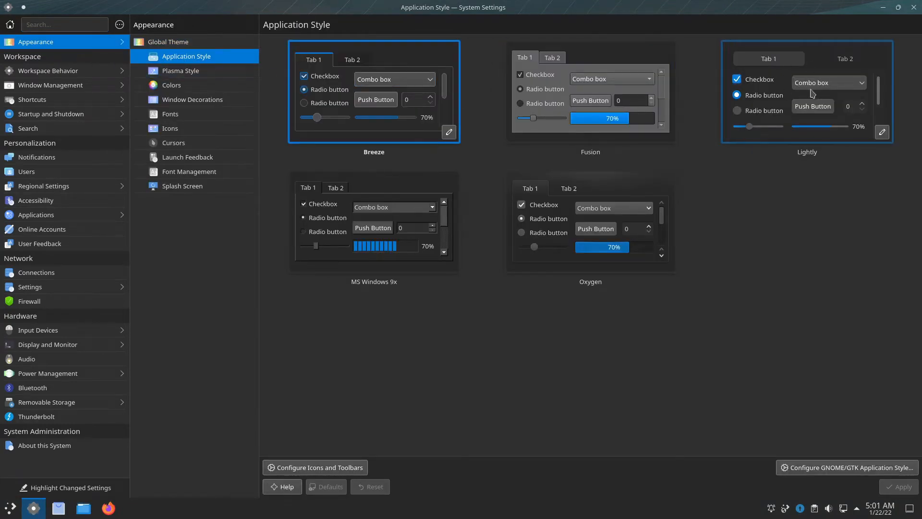
click(828, 78)
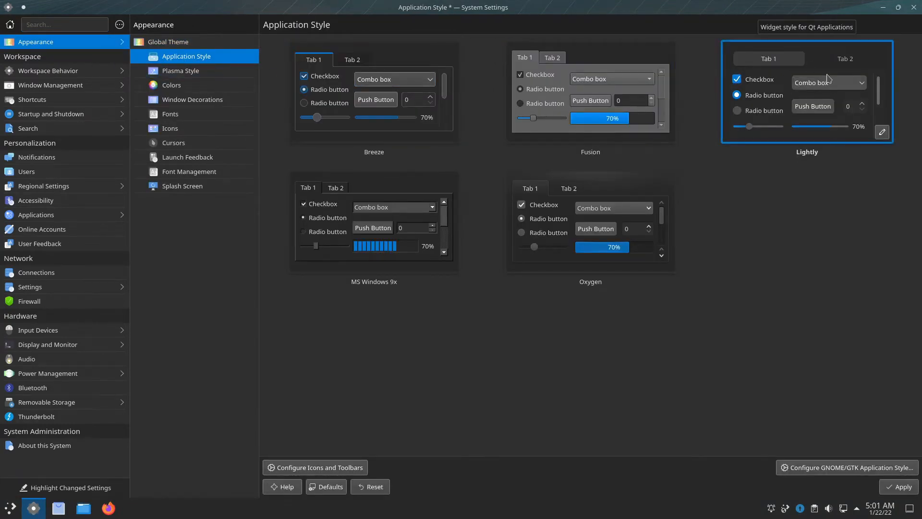
click(899, 488)
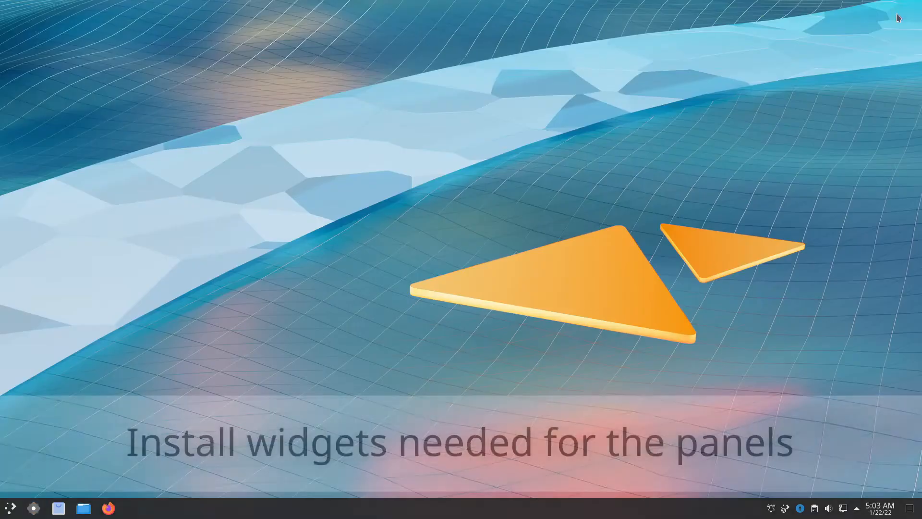
Open the online Plasma widget catalogue from the desktop, search for Menu 11, and install the Menu 11 widget.
right_click(508, 192)
click(540, 318)
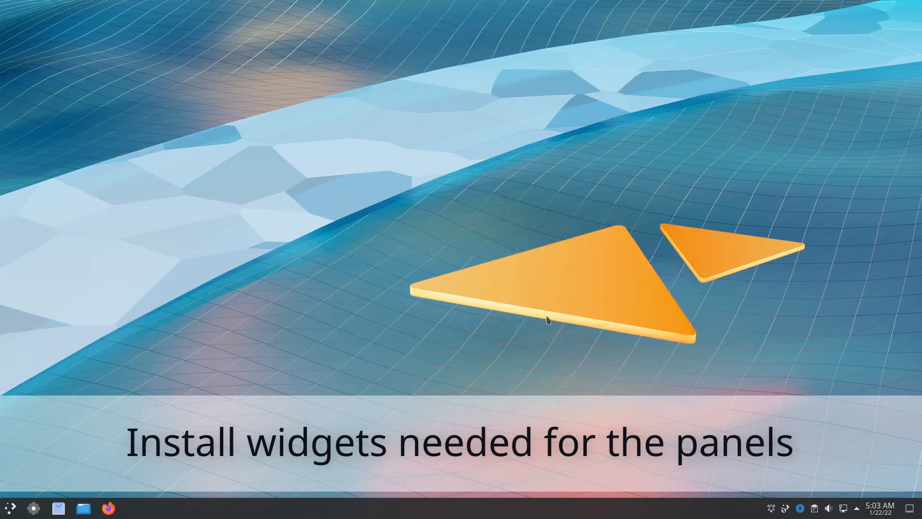
click(144, 10)
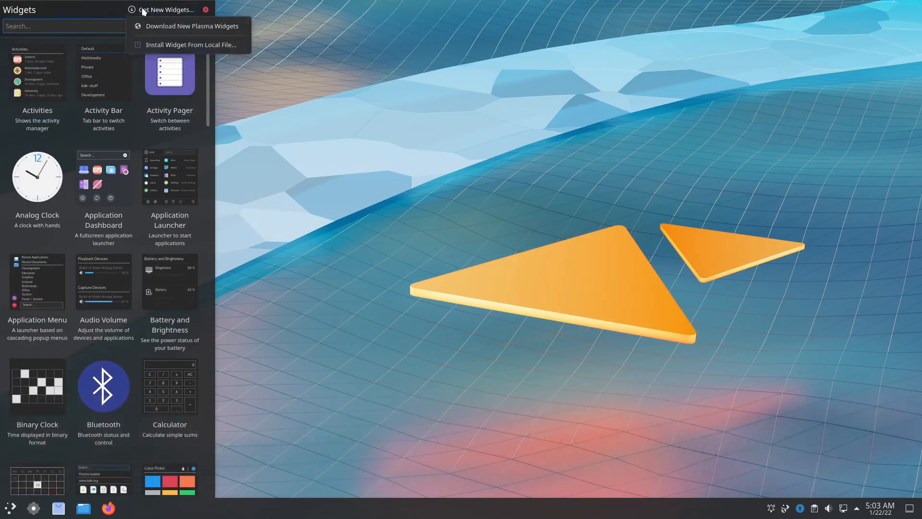
click(148, 25)
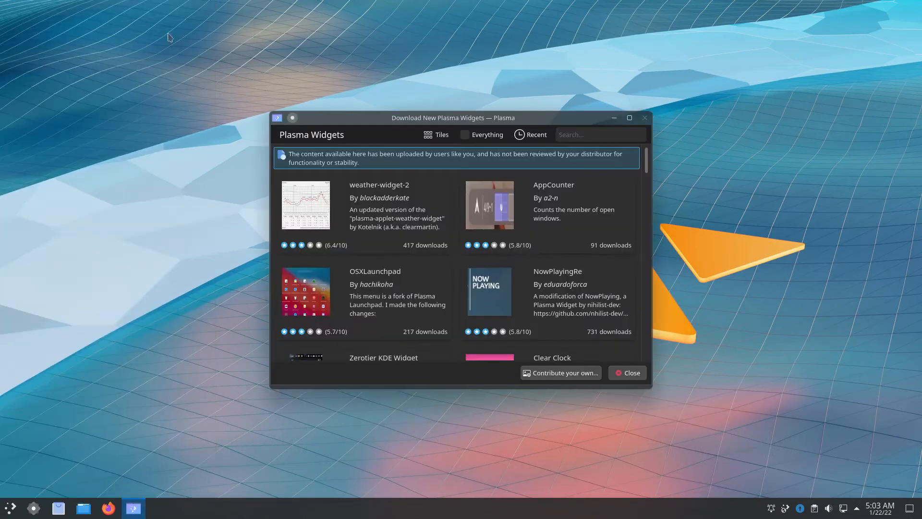
click(569, 134)
text(Menu 1)
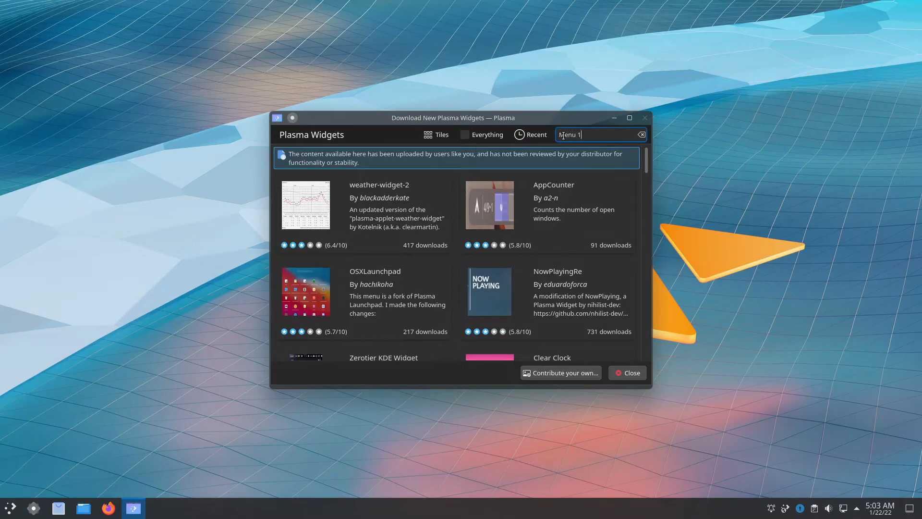
text(1)
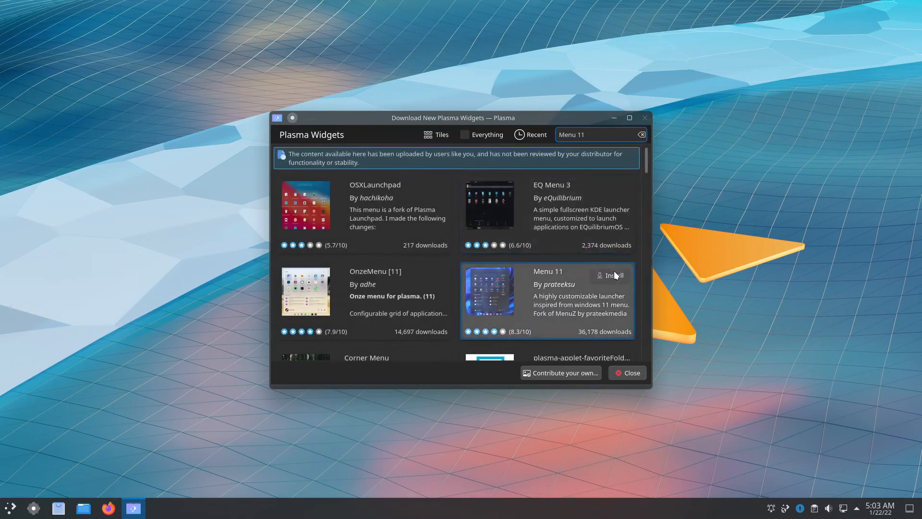
click(615, 275)
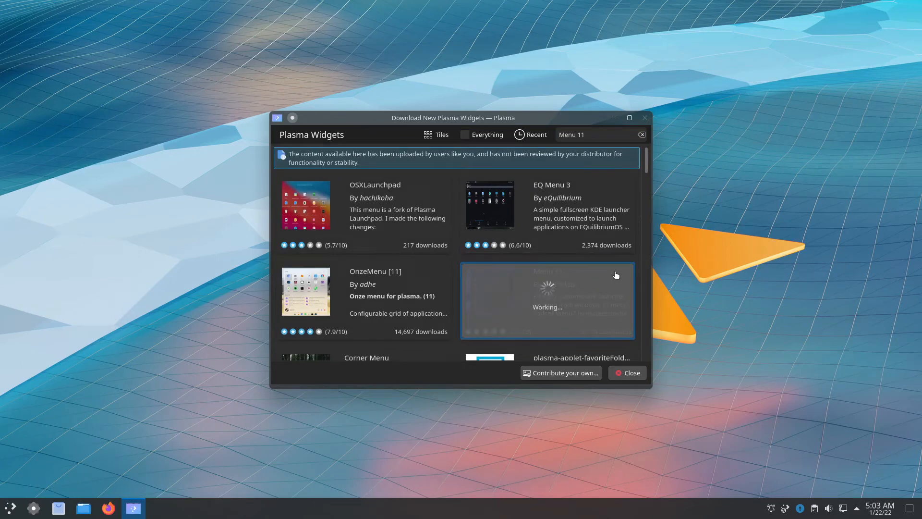
Search the widget catalogue for Kpple and install the Kpple Menu widget.
drag(590, 138, 555, 141)
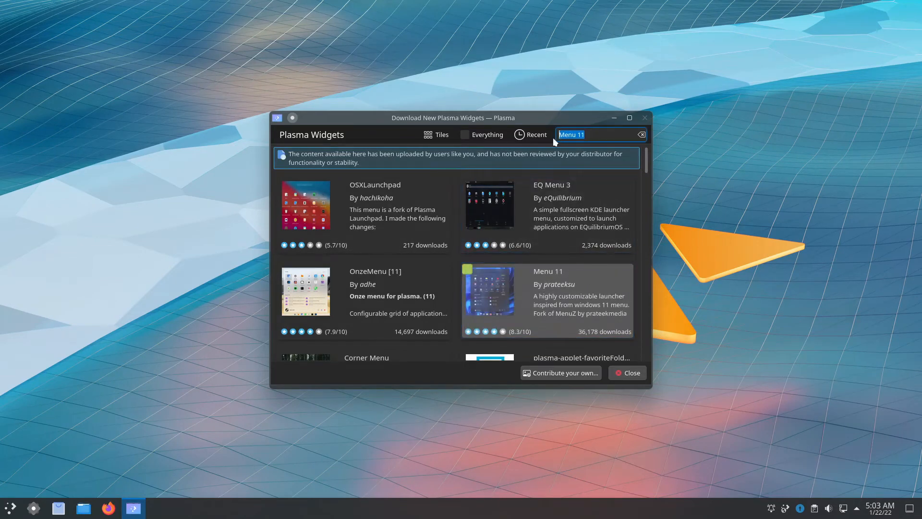
text(Kpple)
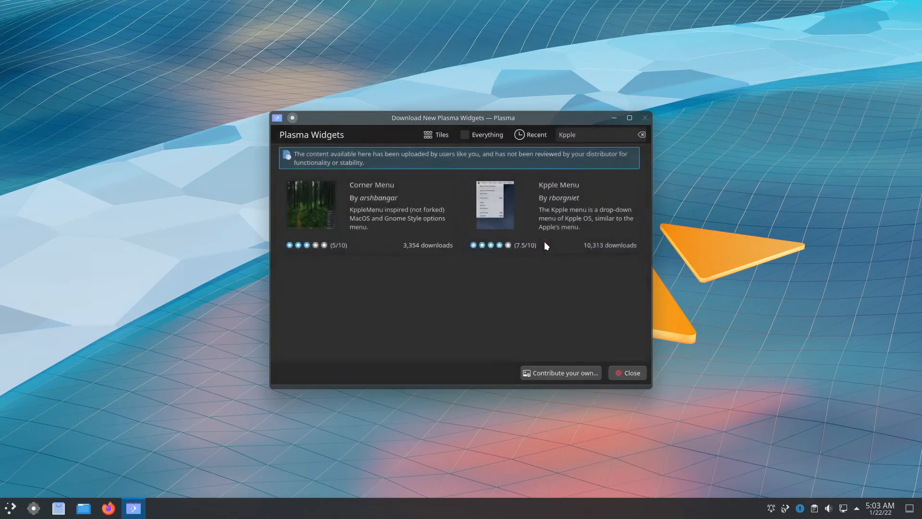
click(548, 243)
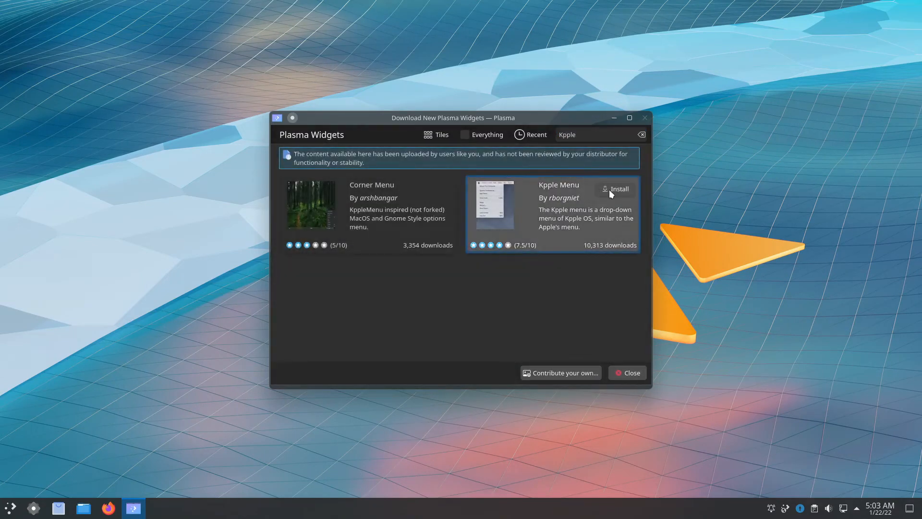
click(609, 189)
Search the catalogue for Window title and install Window Title Applet using the applet-window-title-0.6.0.plasmoid file.
drag(581, 133, 550, 135)
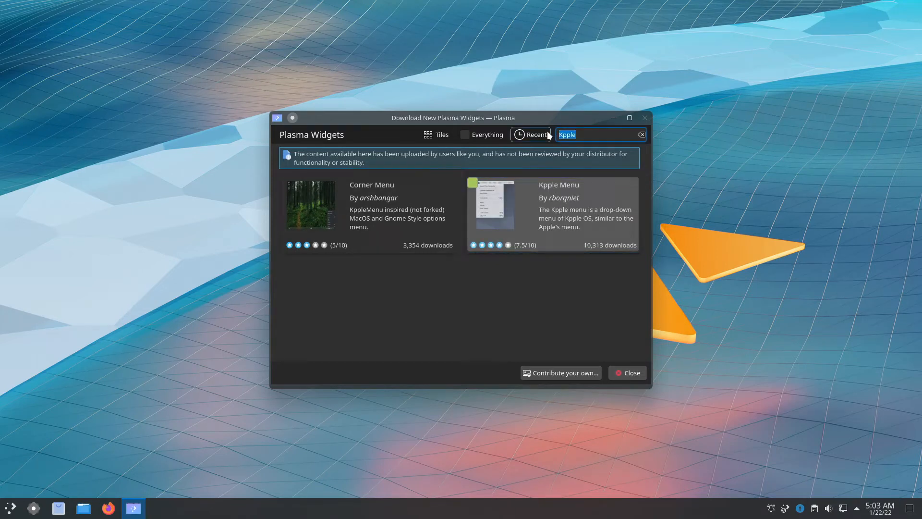
text(Window title)
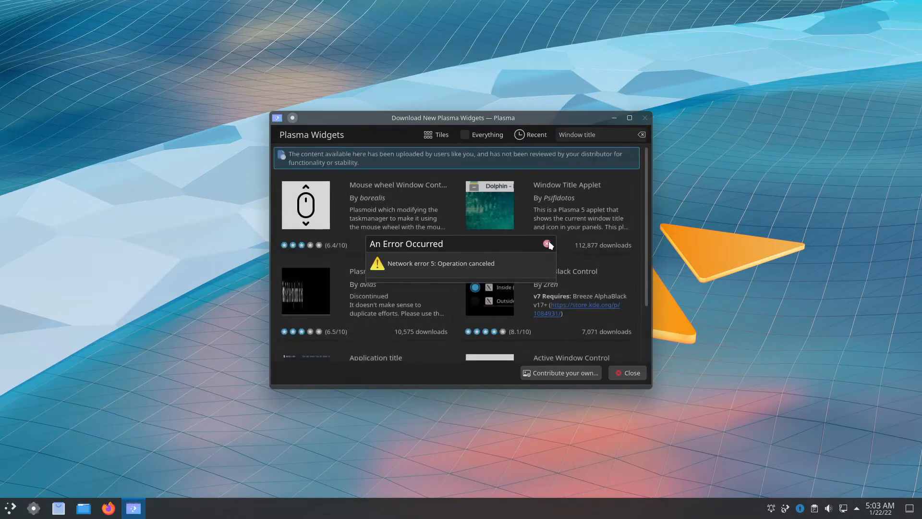
click(547, 244)
click(610, 190)
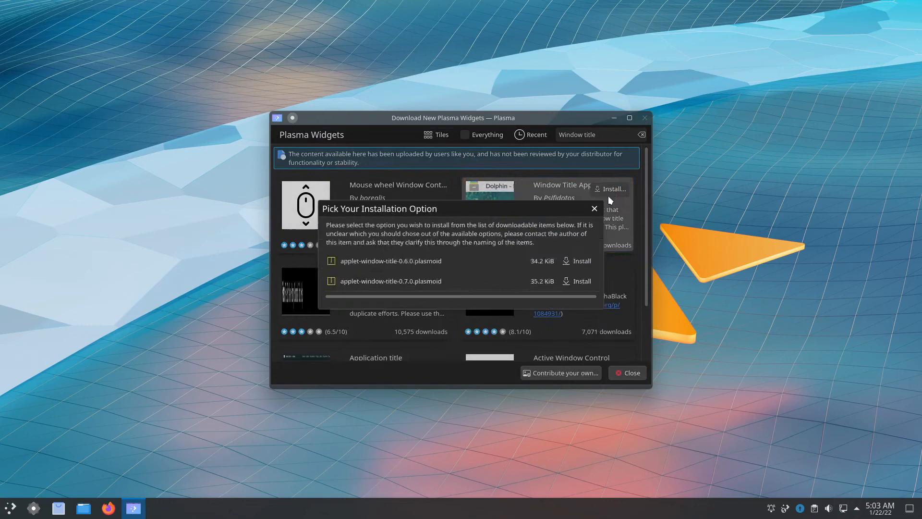
click(589, 261)
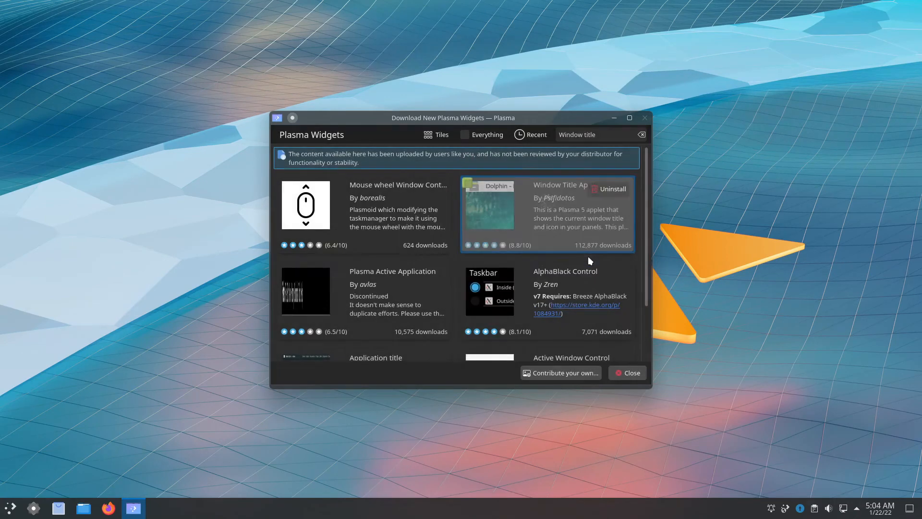
Search for Launchpad, install Launchpad Plasma from launchpadPlasma.tar.gz, and close the widget catalogue.
drag(600, 137, 552, 136)
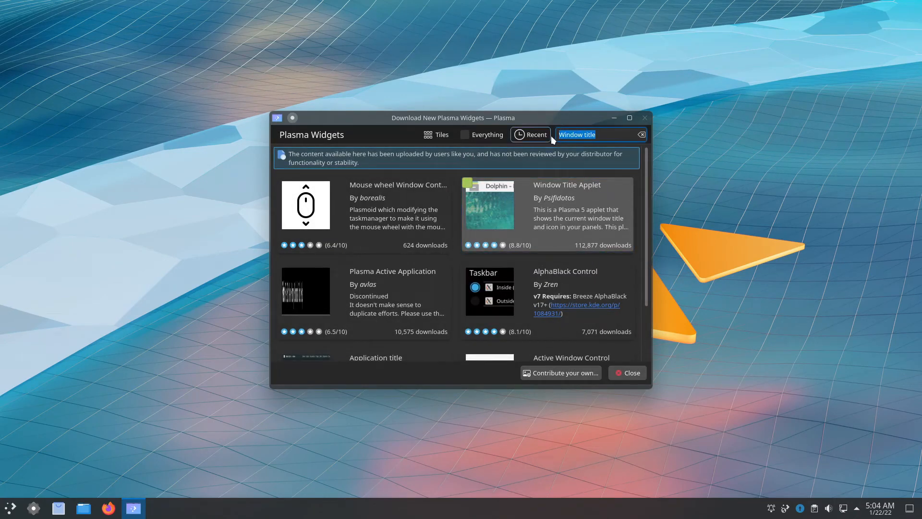
text(Launchpad)
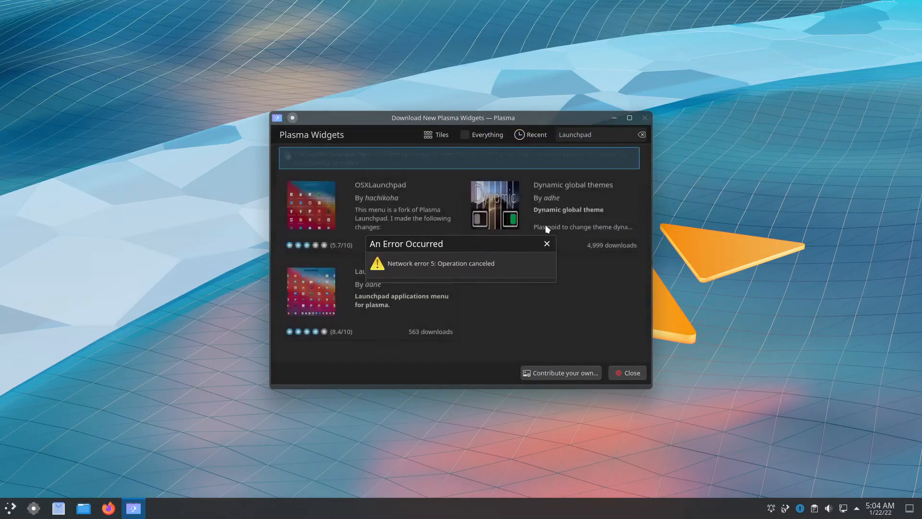
click(547, 244)
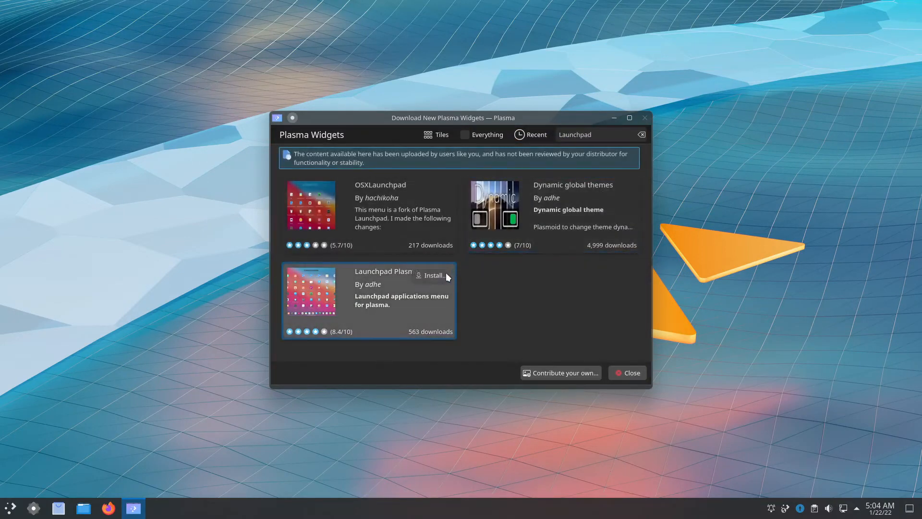
click(432, 275)
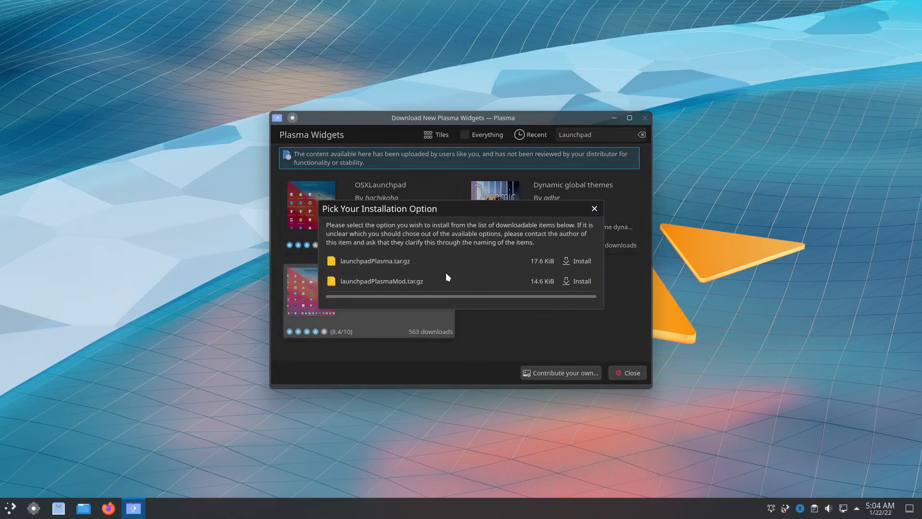
click(573, 263)
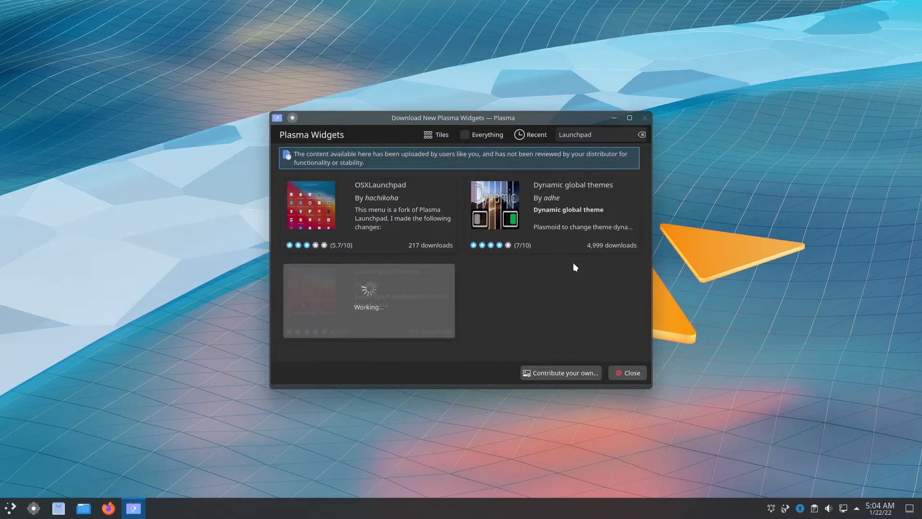
click(626, 371)
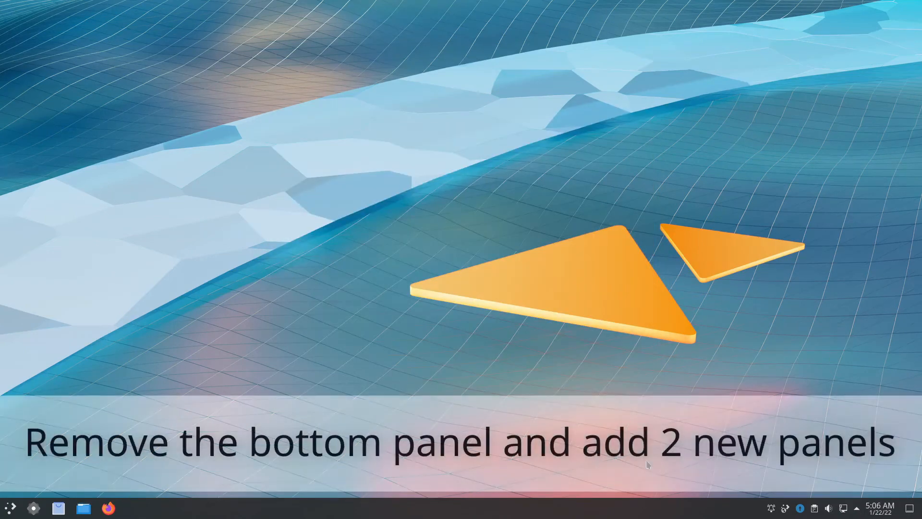
Remove the existing bottom panel in edit mode and leave edit mode.
right_click(618, 506)
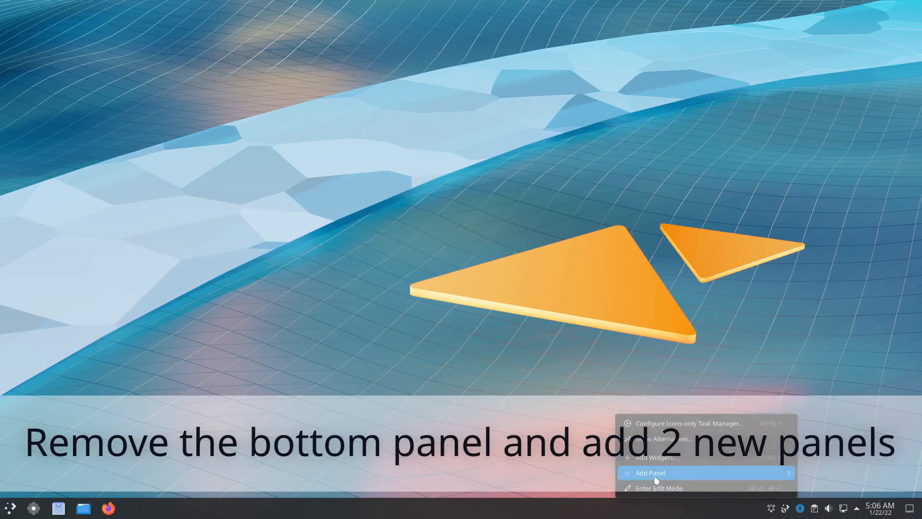
click(676, 488)
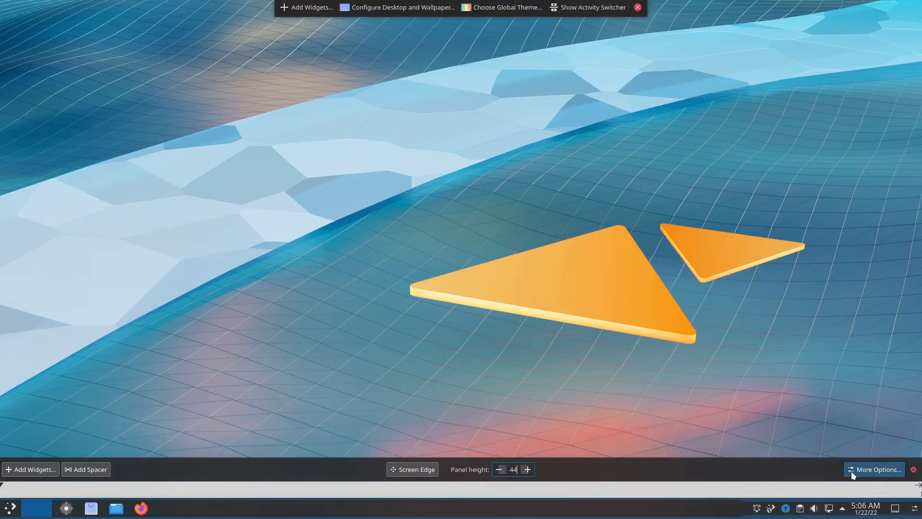
click(851, 474)
click(868, 245)
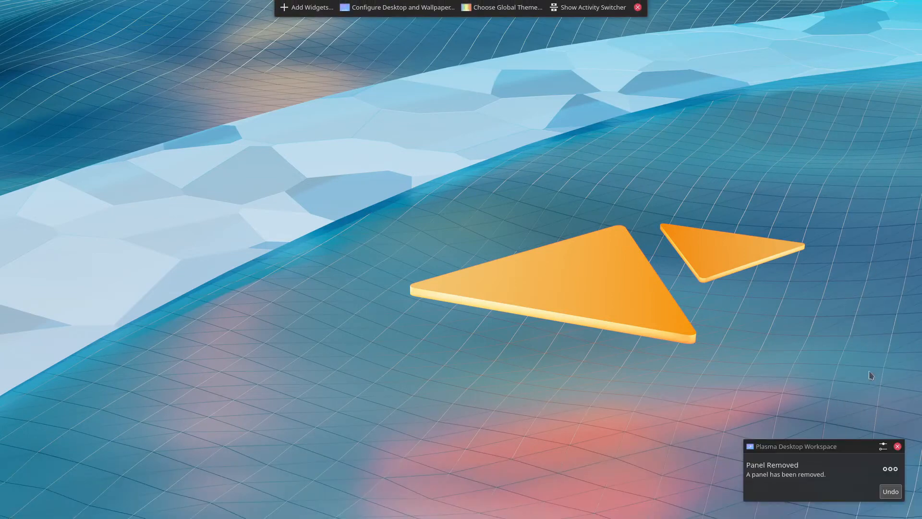
click(637, 9)
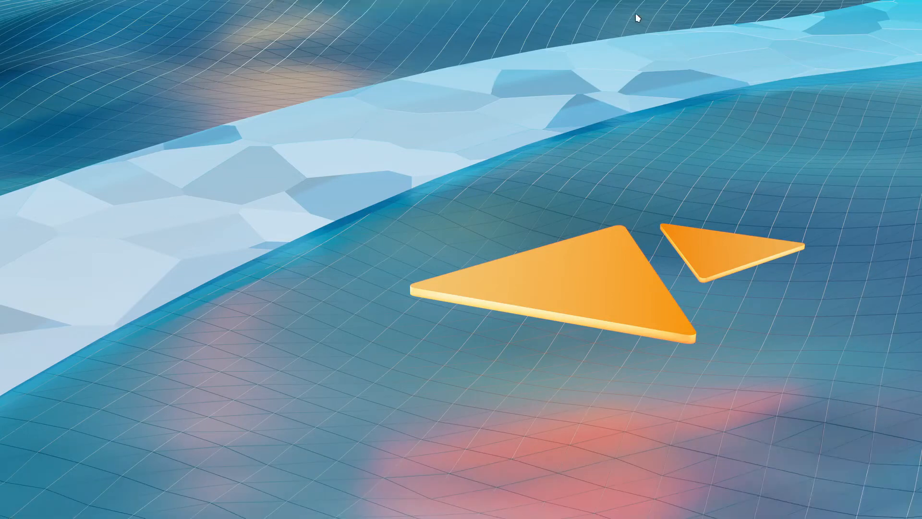
Add an Application Menu Bar panel and an Empty Panel to the desktop.
right_click(504, 246)
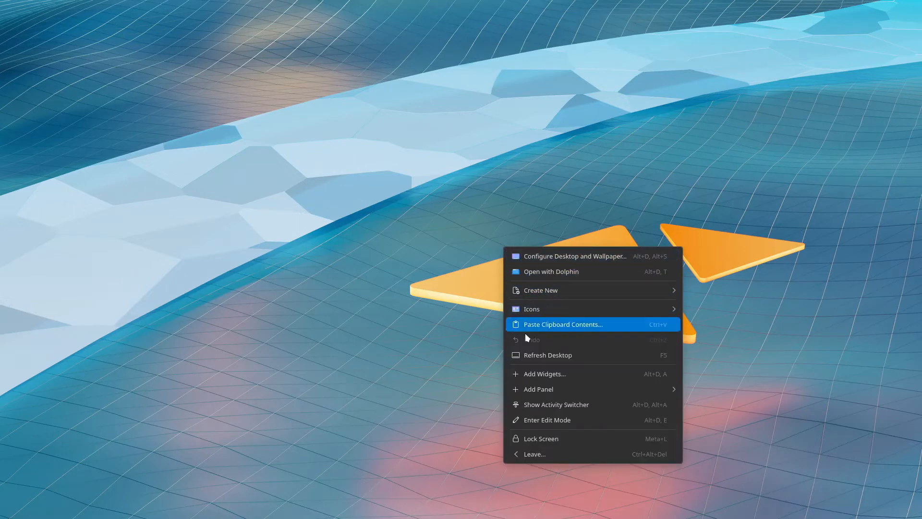
mouse_move(546, 389)
click(698, 391)
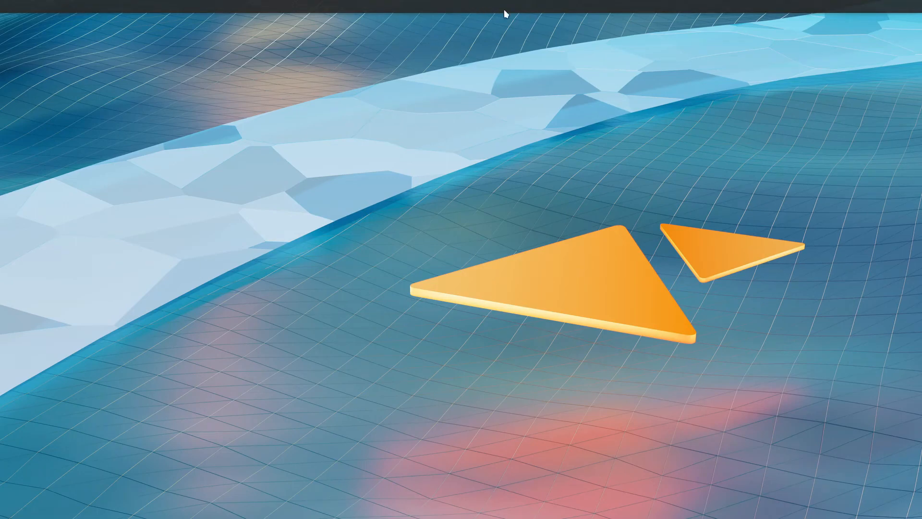
right_click(448, 319)
mouse_move(590, 244)
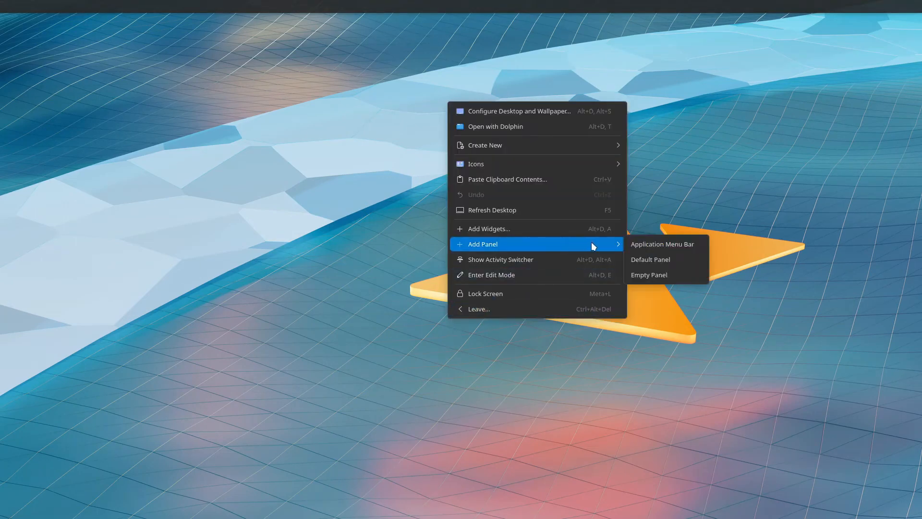
click(656, 275)
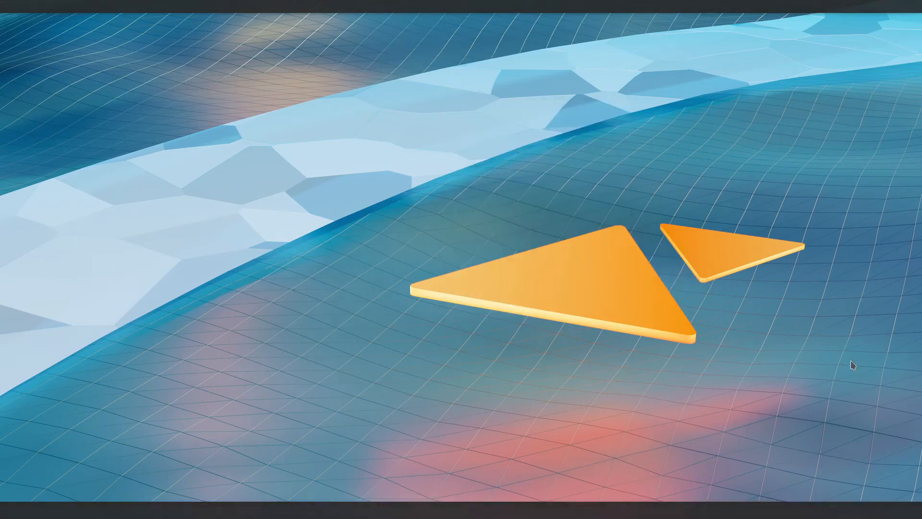
Find the Menu 11 widget in the widget list and place it on the new bottom panel.
right_click(472, 512)
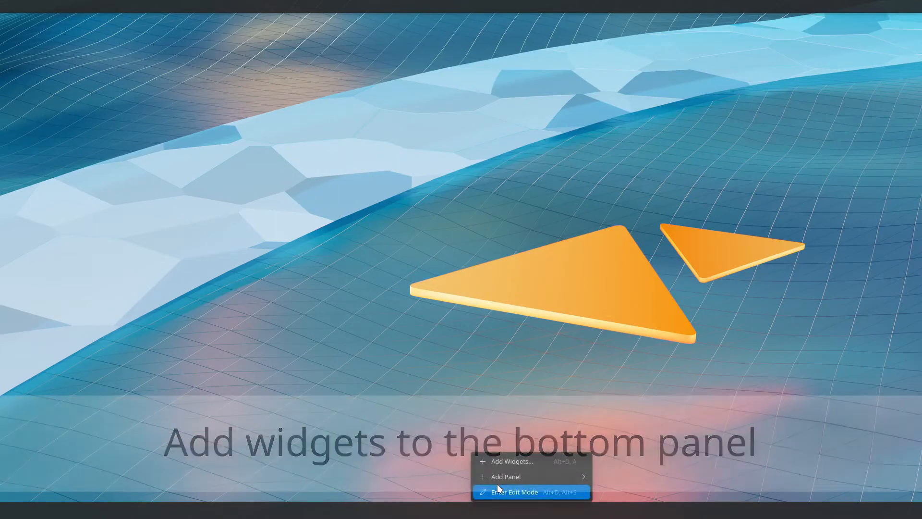
click(510, 464)
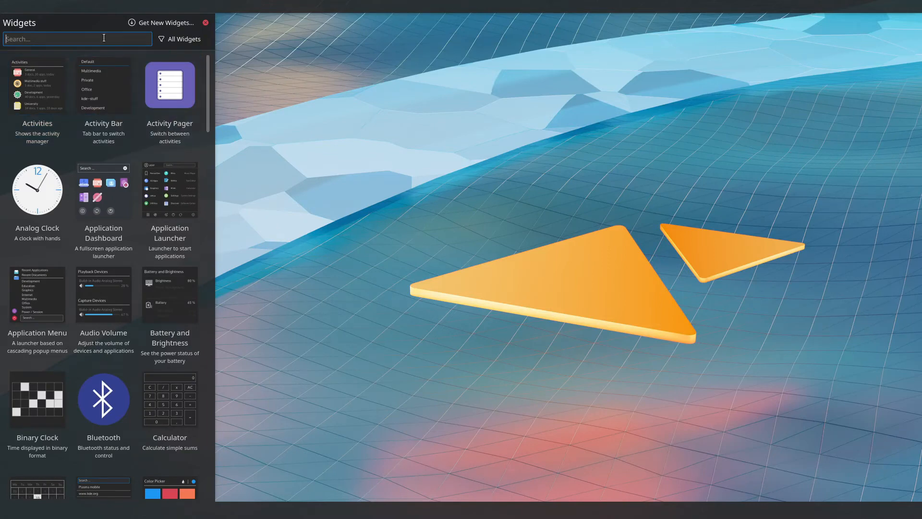
text(Menu 11)
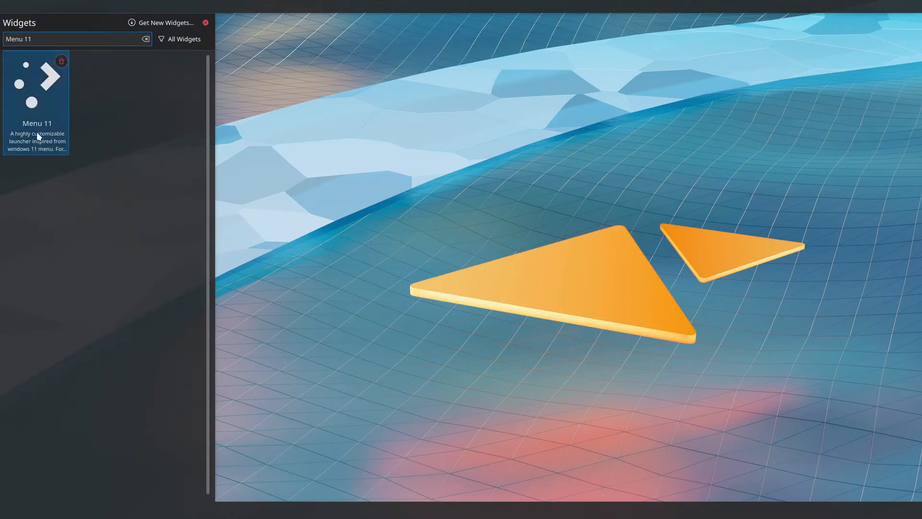
drag(39, 135, 245, 516)
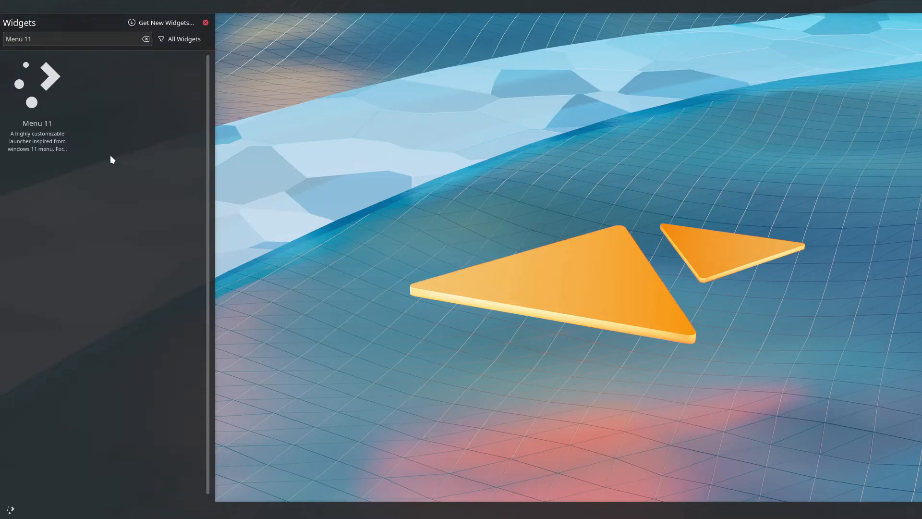
drag(47, 39, 3, 39)
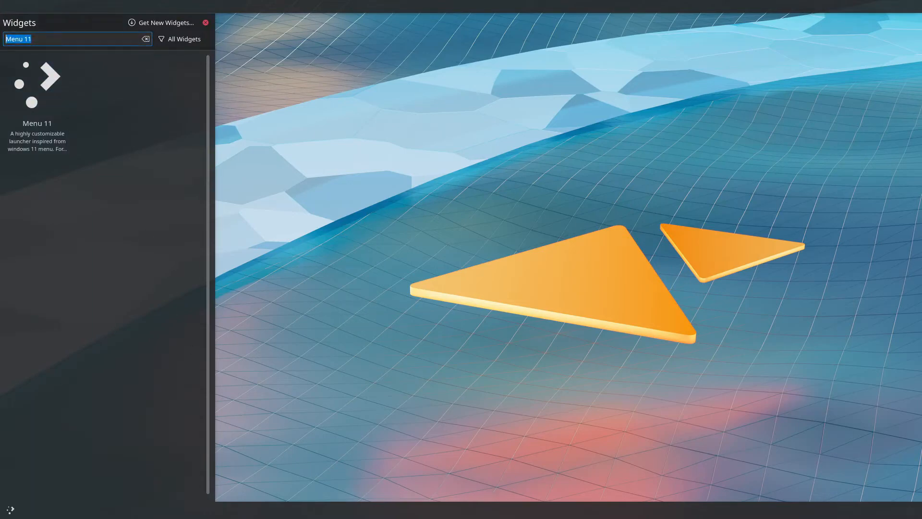
Find the Show Desktop and Icons-only Task Manager widgets and place them on the bottom panel after Menu 11.
text(Show Des)
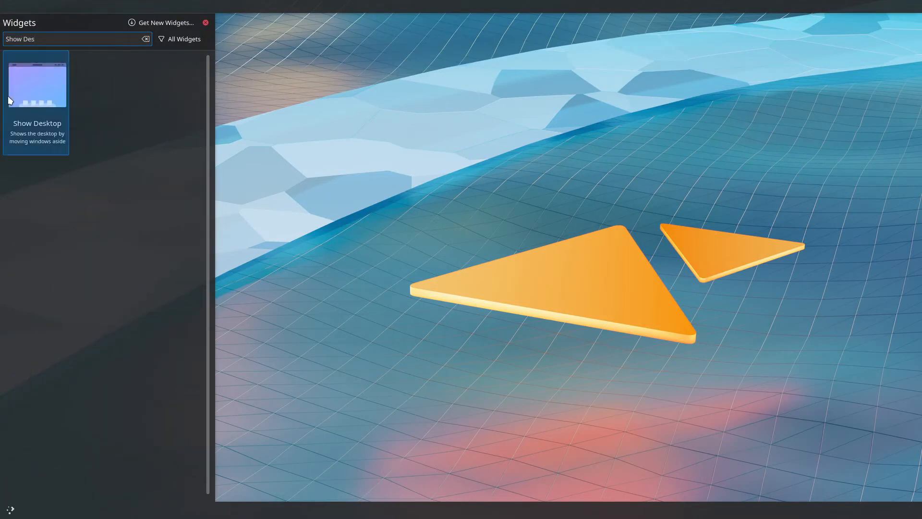
drag(9, 100, 34, 510)
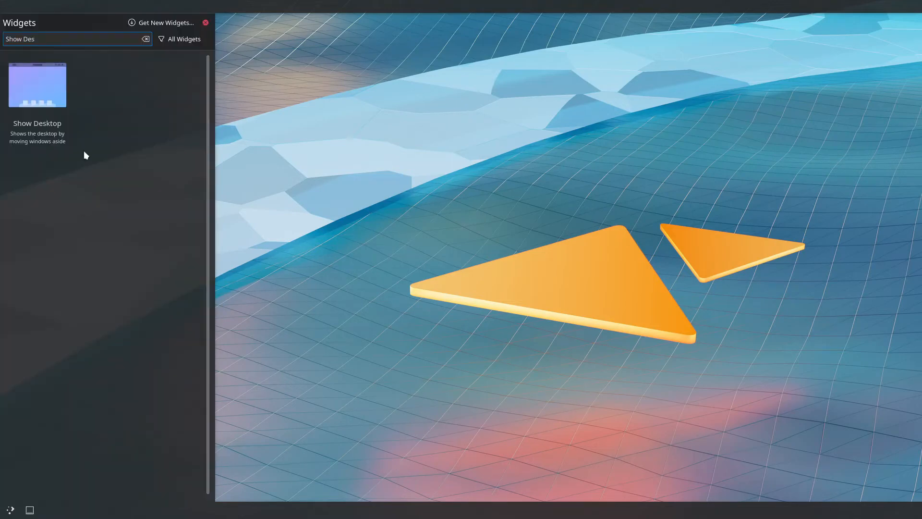
drag(35, 39, 3, 39)
text(Icon)
drag(28, 119, 72, 507)
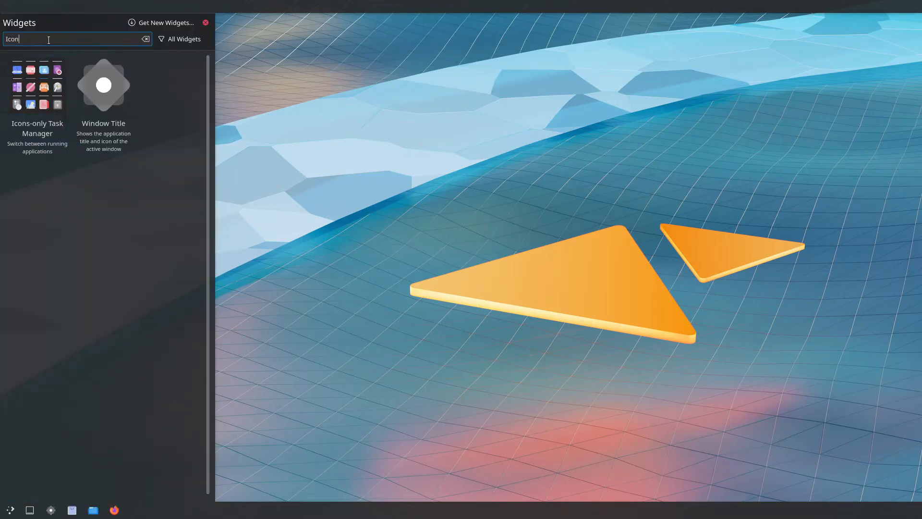
Find the System Tray widget and place it on the bottom panel between Show Desktop and the task manager.
drag(49, 40, 3, 43)
text(System)
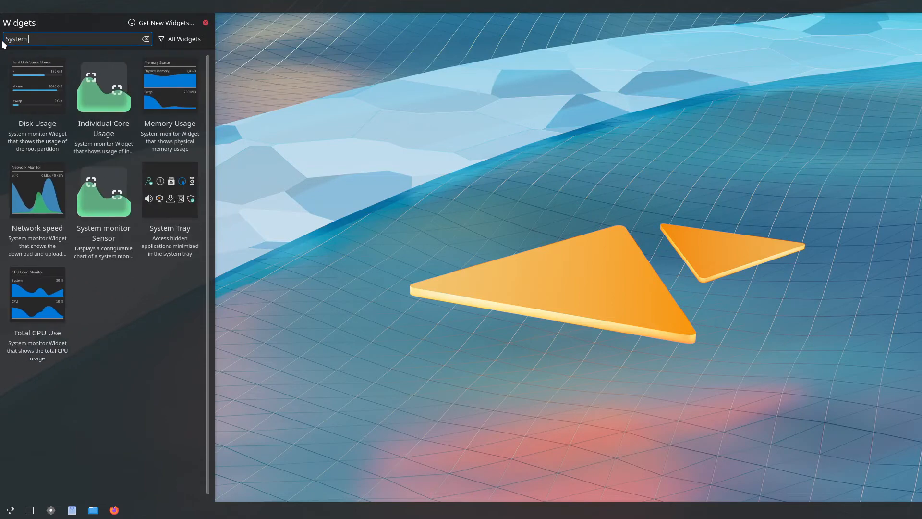
text( Tray)
drag(42, 117, 159, 499)
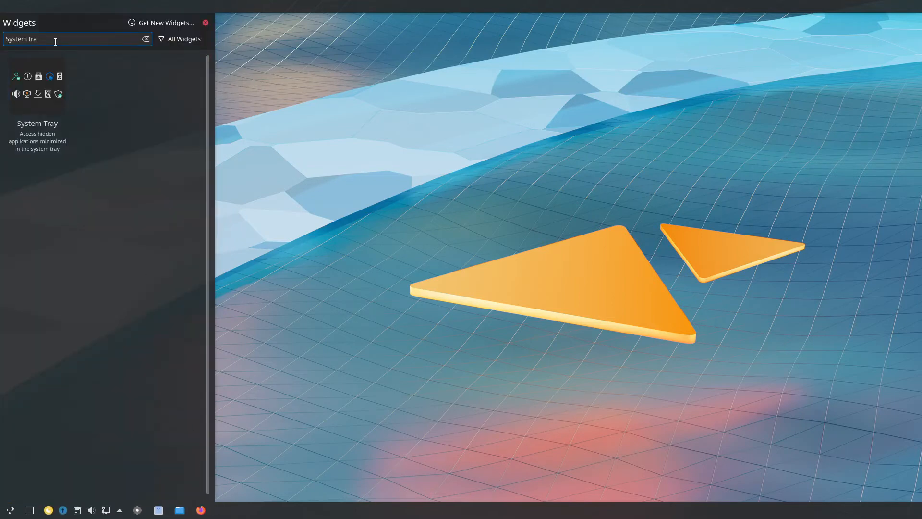
Find the Networks and Audio Volume widgets and place them on the bottom panel after the System Tray.
drag(56, 40, 6, 39)
key(BackSpace)
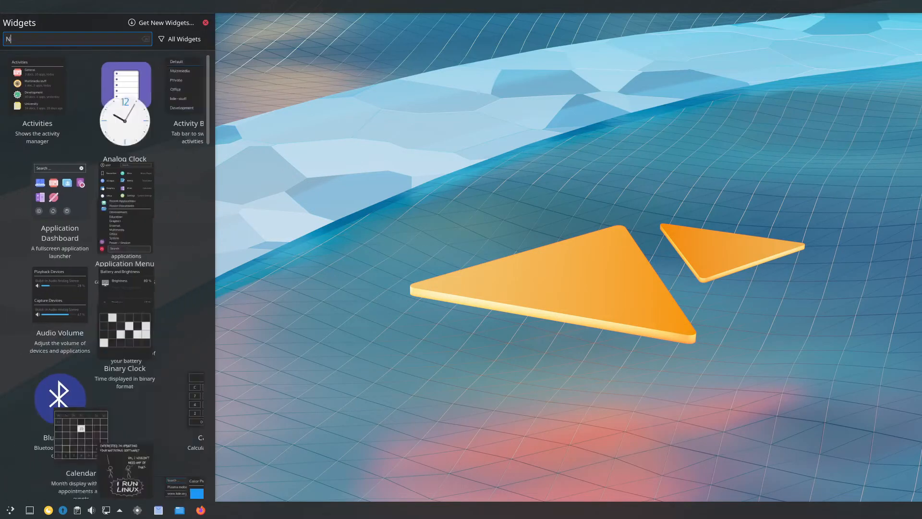
text(Network)
drag(82, 110, 138, 508)
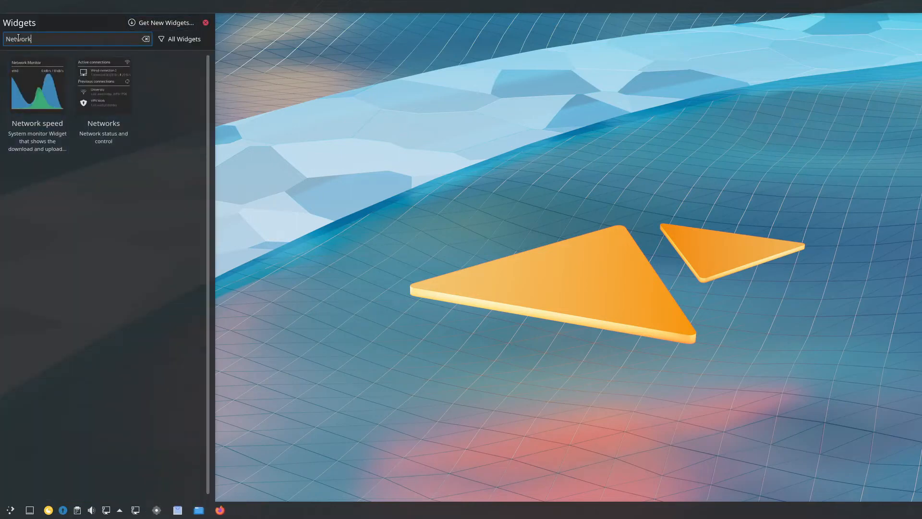
key(ctrl+BackSpace)
text(Aud)
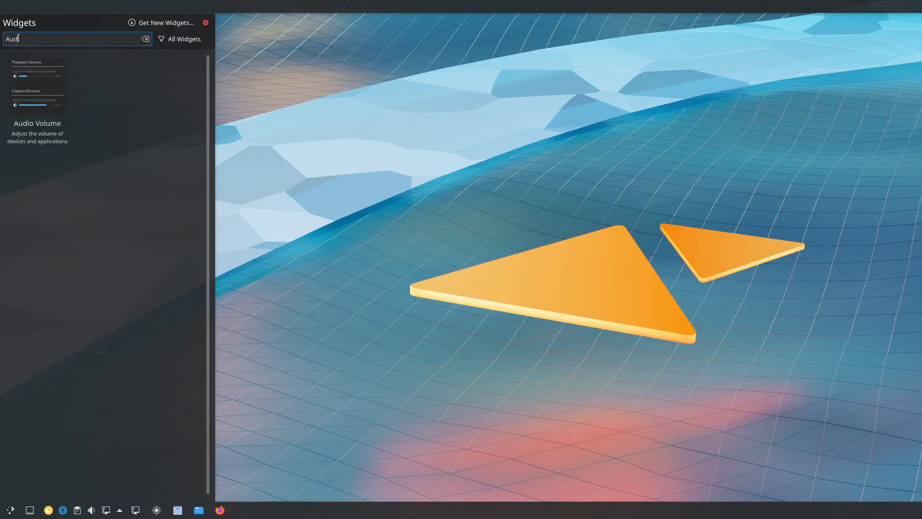
text(io)
drag(56, 124, 154, 510)
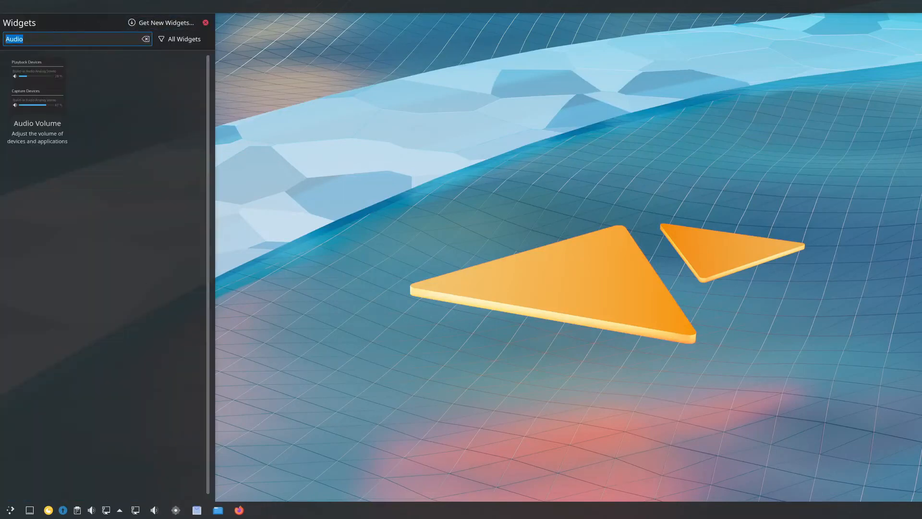
Place the Battery and Brightness and Digital Clock widgets on the bottom panel after Audio Volume, then close the widget list.
text(Battery)
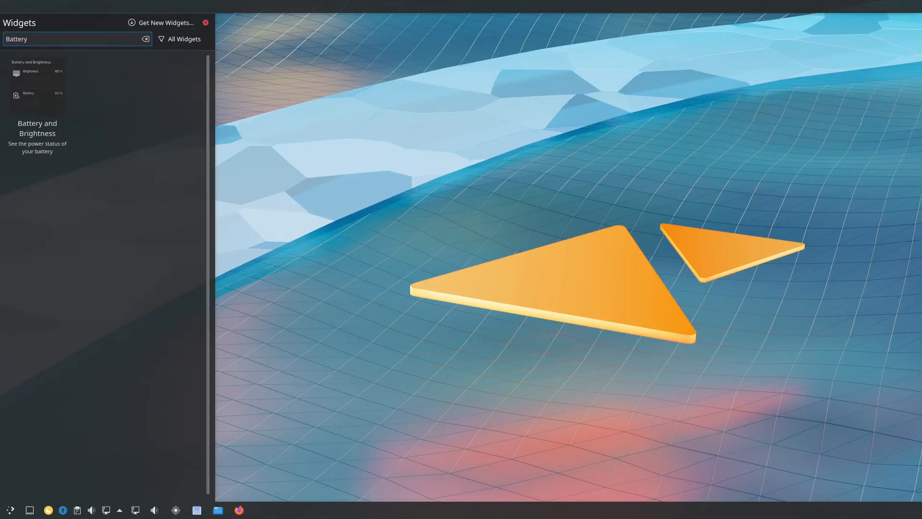
drag(34, 98, 174, 509)
drag(50, 42, 6, 41)
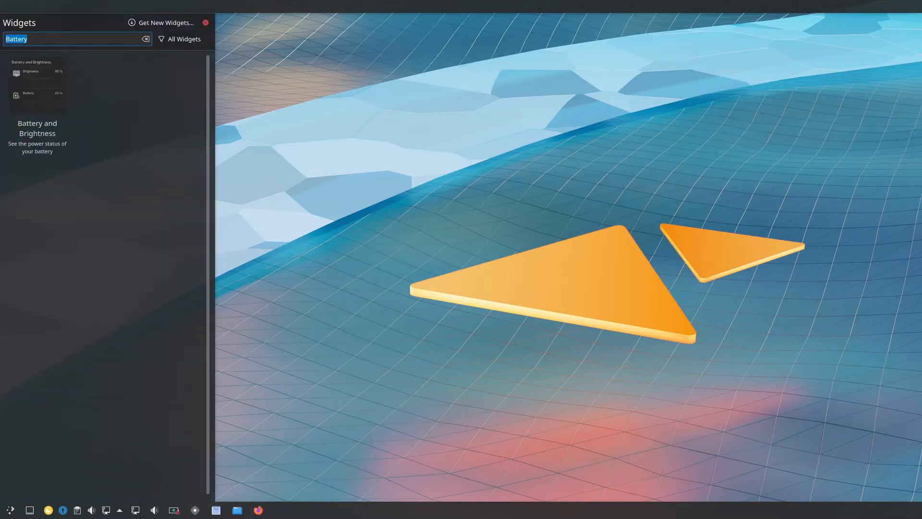
text(digita)
drag(52, 103, 225, 511)
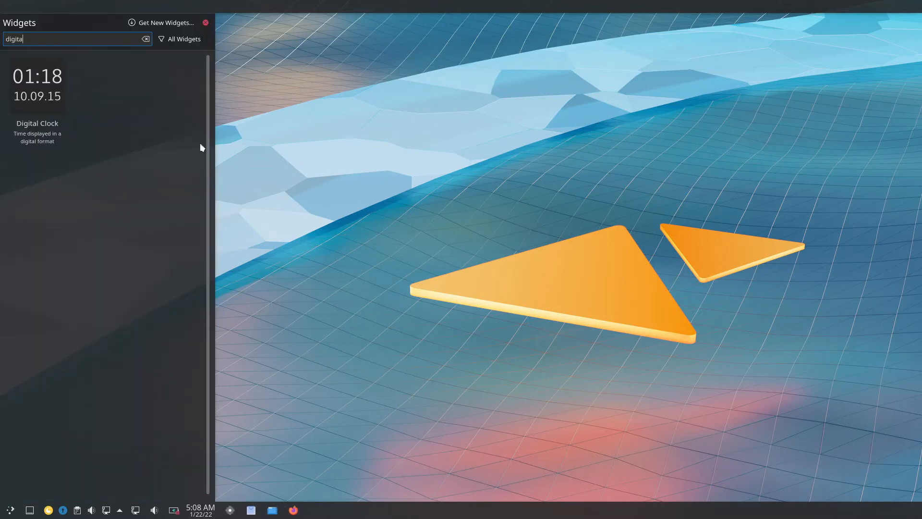
click(205, 22)
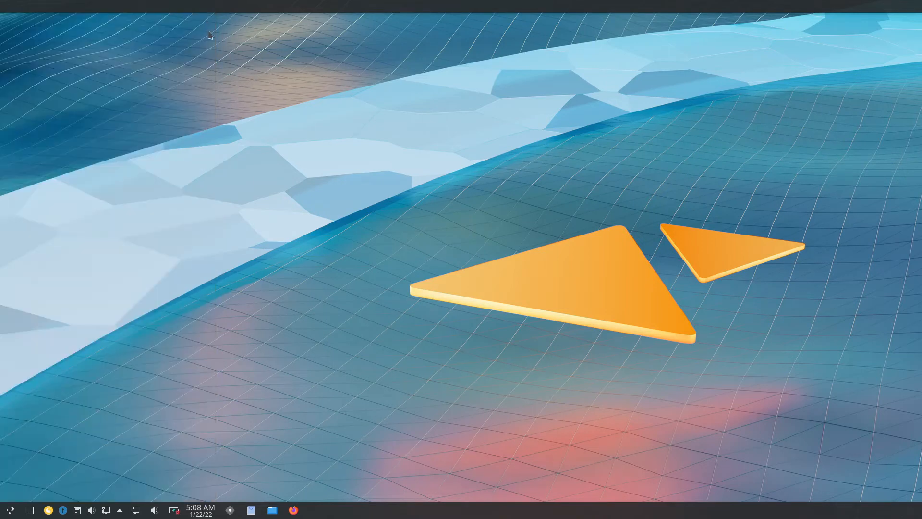
In edit mode, add spacers on both sides of the bottom panel's icons and move the Digital Clock to the panel's far right end.
right_click(461, 513)
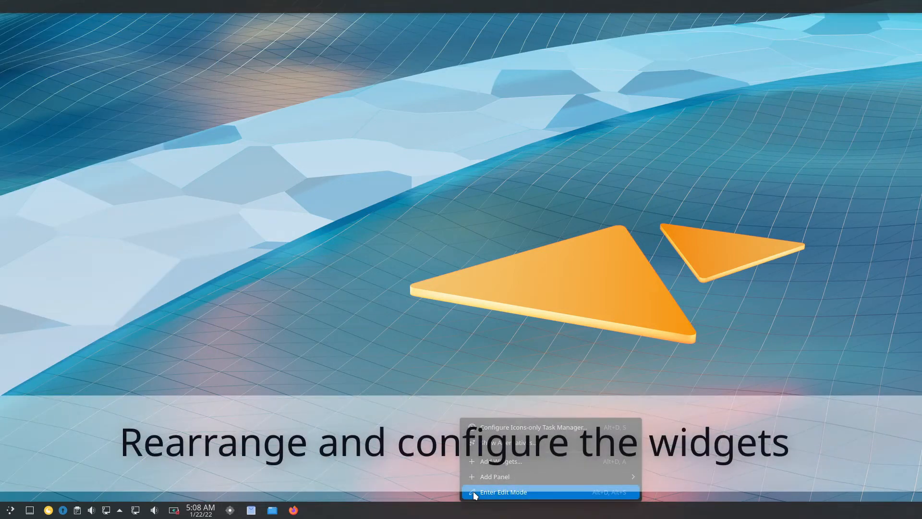
click(503, 491)
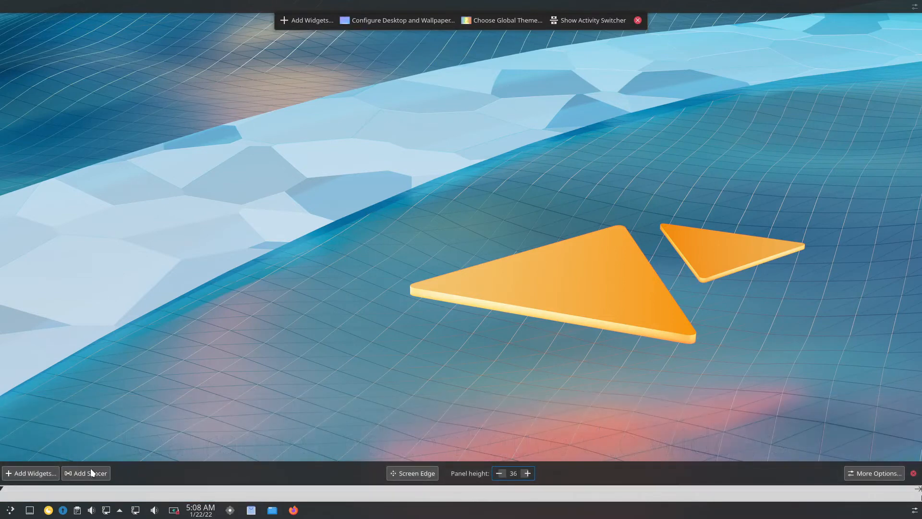
click(90, 473)
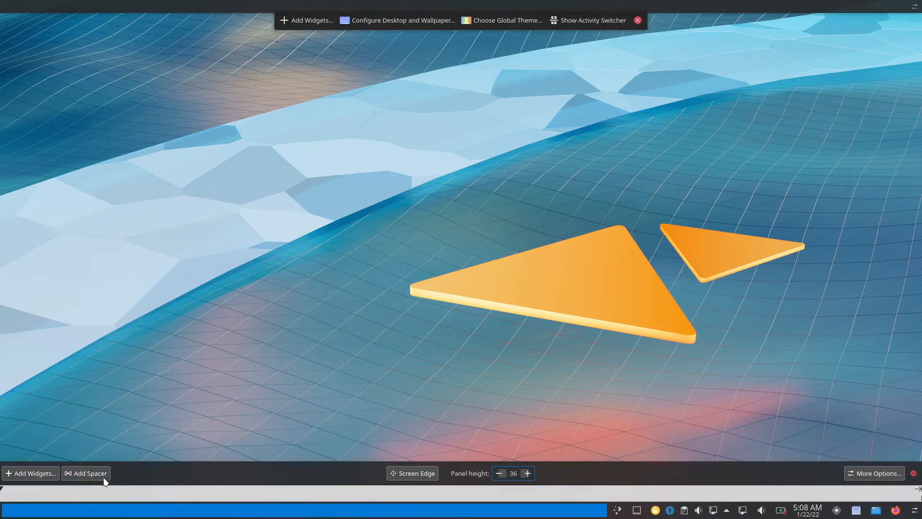
drag(226, 509, 799, 512)
mouse_move(865, 511)
mouse_down()
mouse_move(507, 508)
mouse_move(879, 508)
mouse_up()
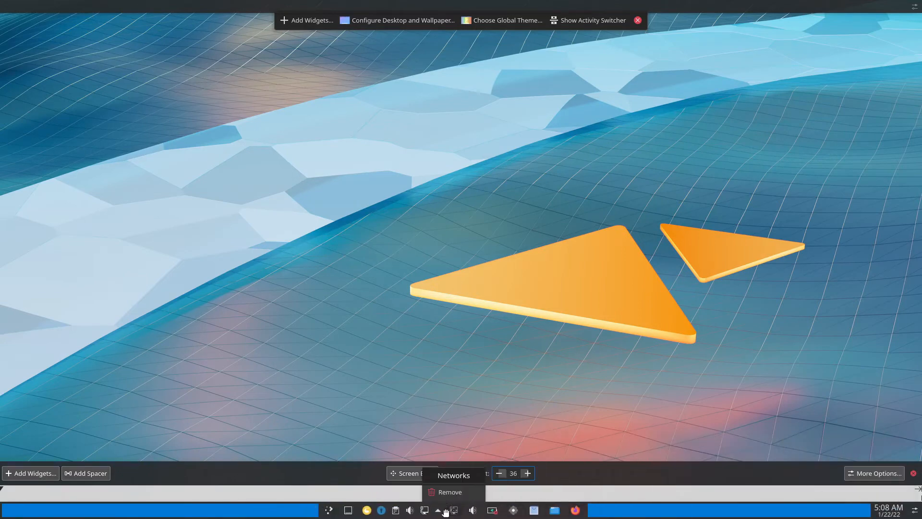
Move the System Tray, Networks, Audio Volume, and Battery and Brightness widgets between the second spacer and the Digital Clock.
drag(442, 510, 826, 510)
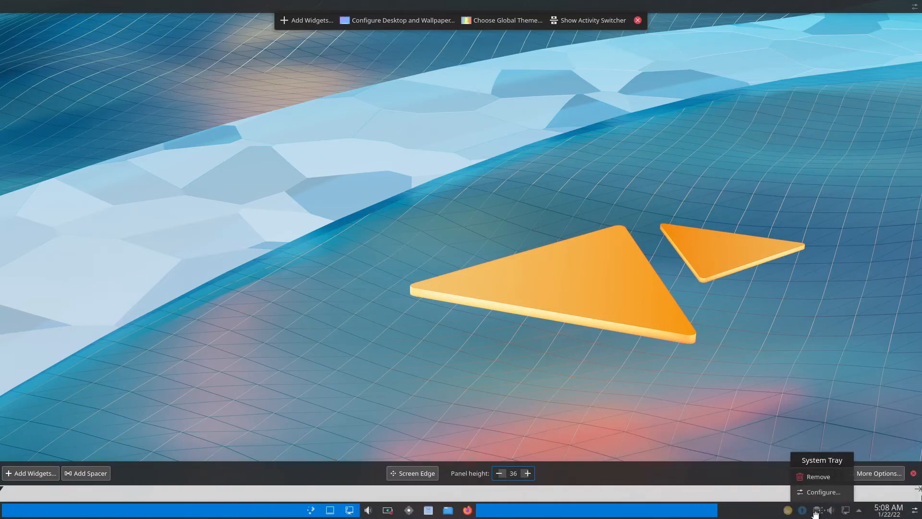
mouse_move(427, 510)
drag(409, 510, 858, 512)
mouse_move(432, 511)
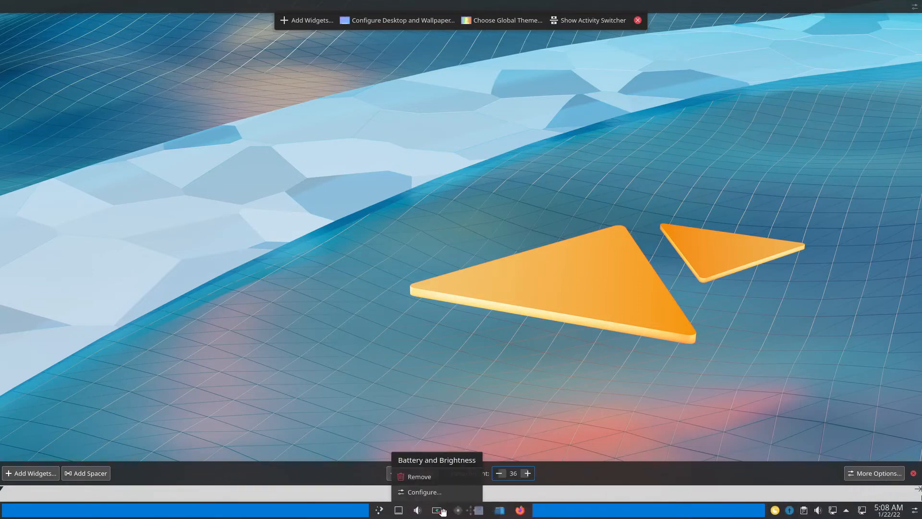
drag(417, 510, 862, 509)
mouse_move(634, 510)
drag(426, 509, 864, 509)
mouse_move(466, 511)
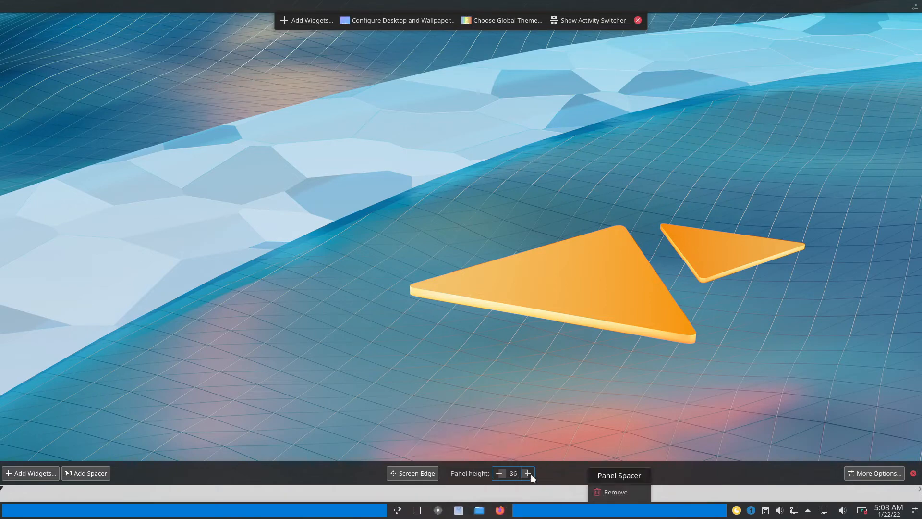
Set the bottom panel's height to 48.
click(527, 473)
click(527, 473)
click(527, 473)
click(527, 473)
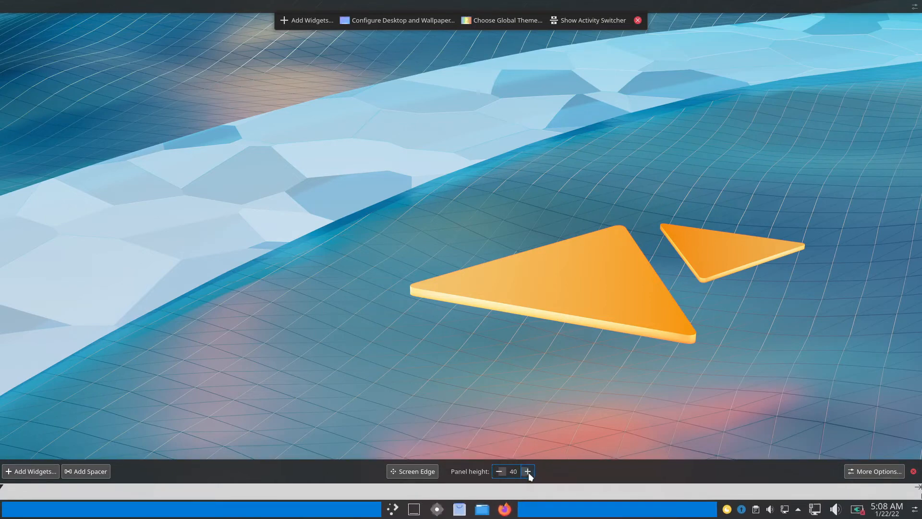
click(528, 473)
click(528, 473)
click(528, 472)
click(528, 473)
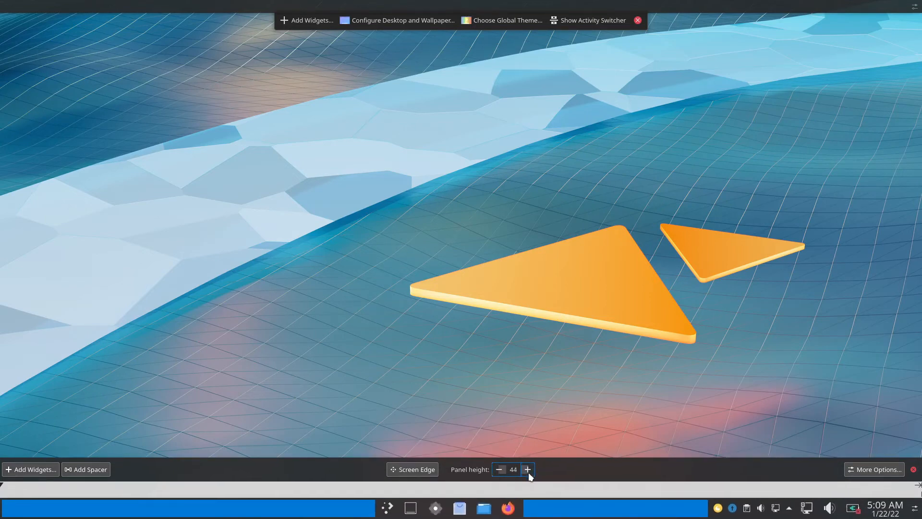
click(528, 472)
click(528, 471)
click(529, 470)
click(528, 470)
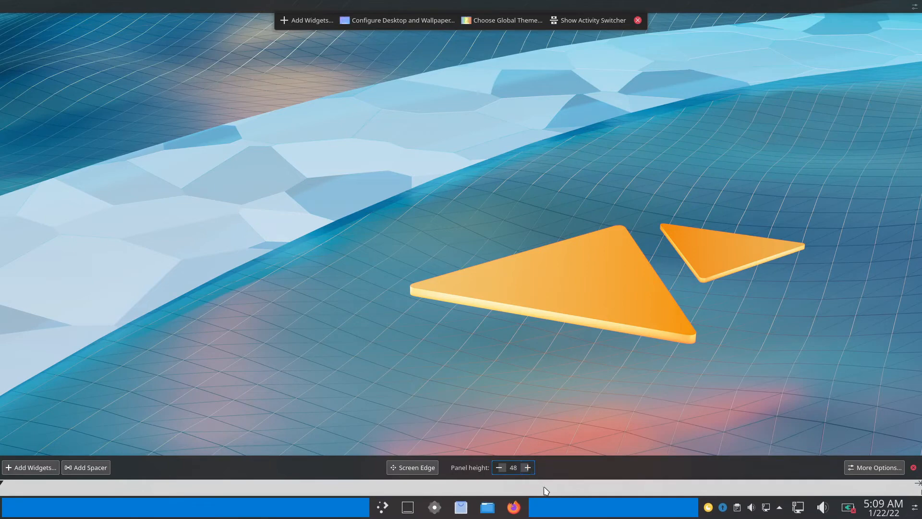
Set the System Tray's panel icon size to Scale with Panel height, apply it, and open the Entries settings.
mouse_move(744, 487)
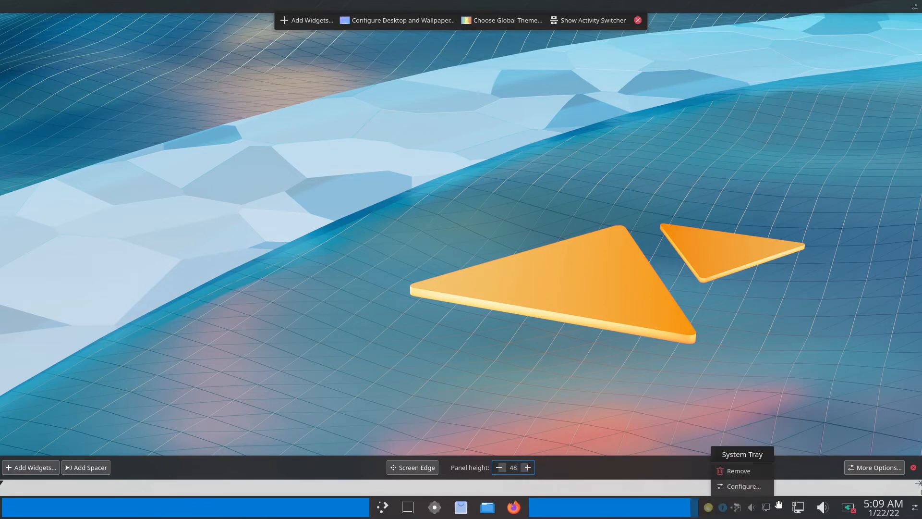
click(752, 487)
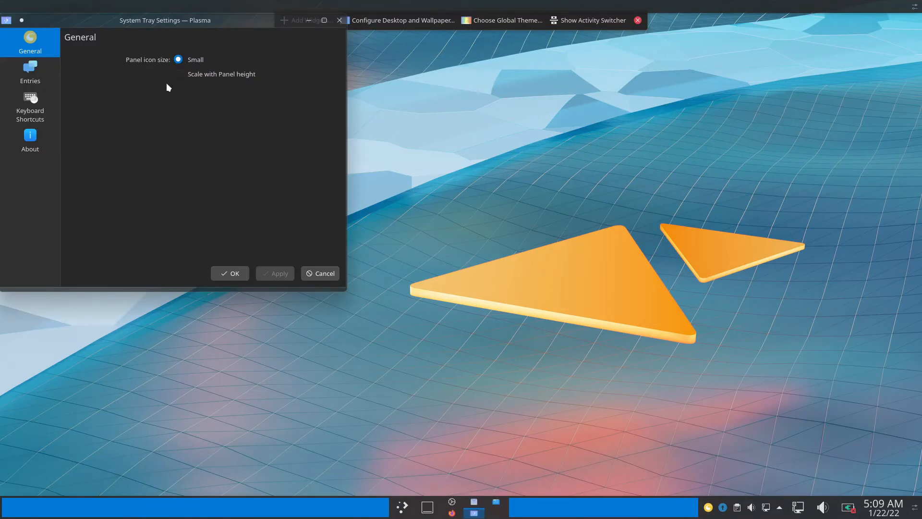
click(204, 76)
click(39, 69)
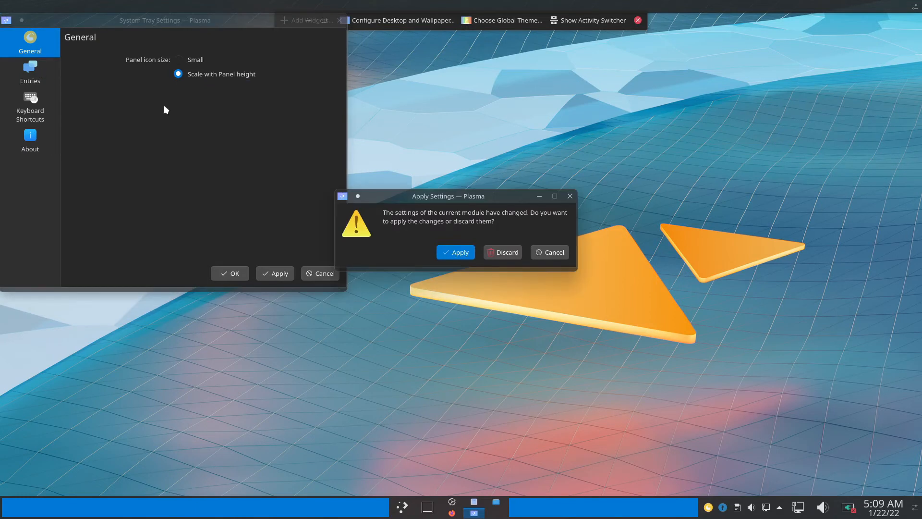
click(452, 253)
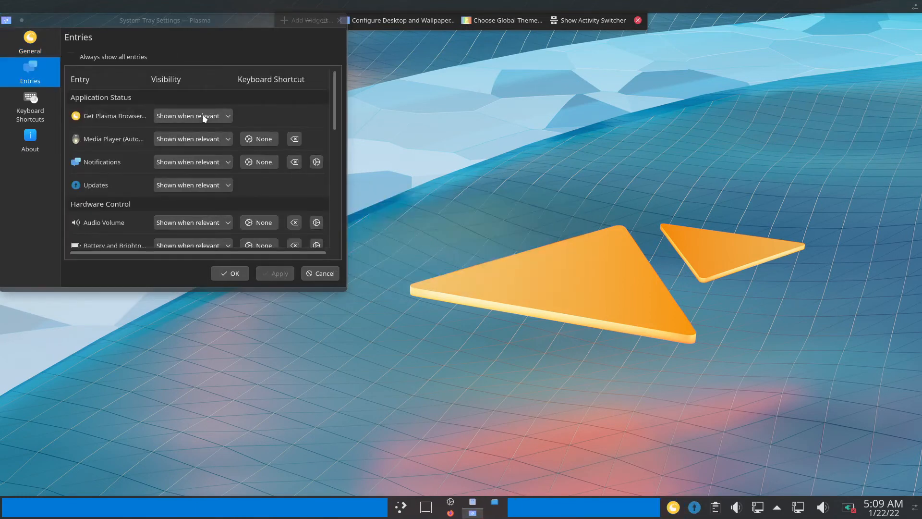
Set the Get Plasma Browser tray entry to Always hidden, Media Player to Disabled, and Notifications to Always shown.
scroll(203, 115, down, 1)
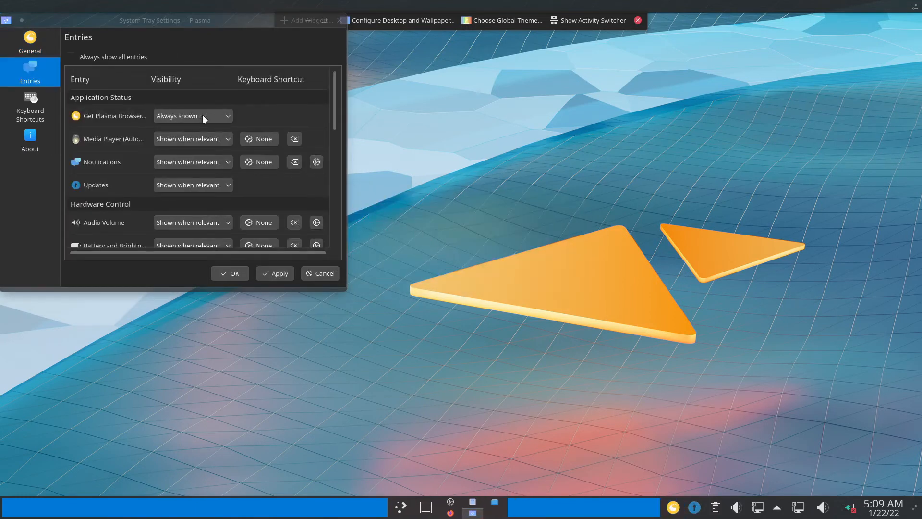
click(206, 139)
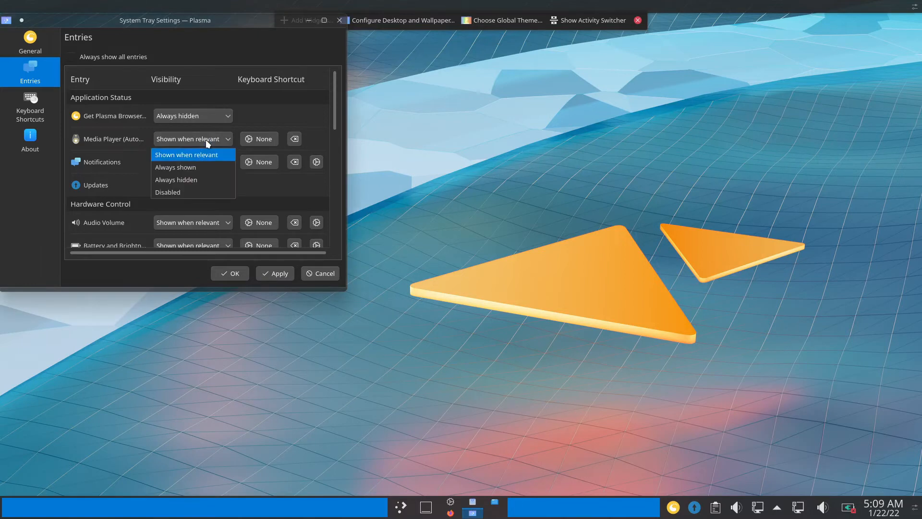
click(201, 192)
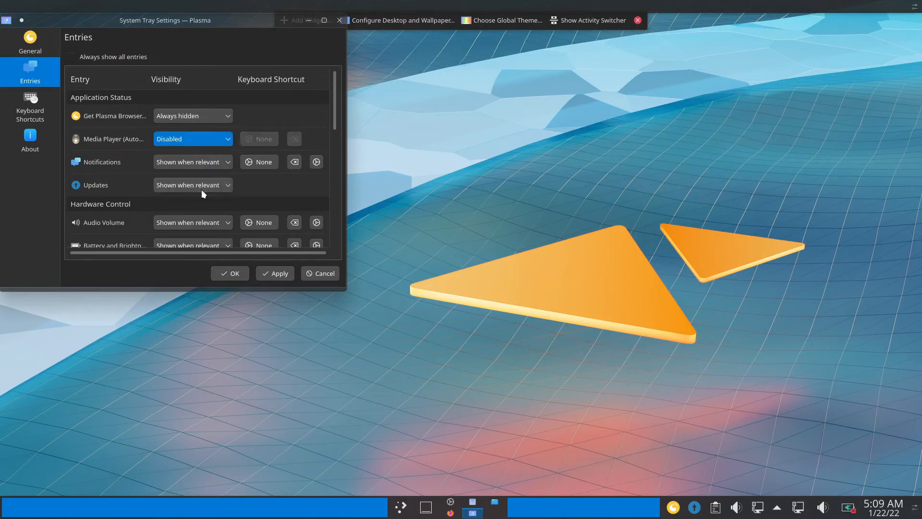
click(197, 161)
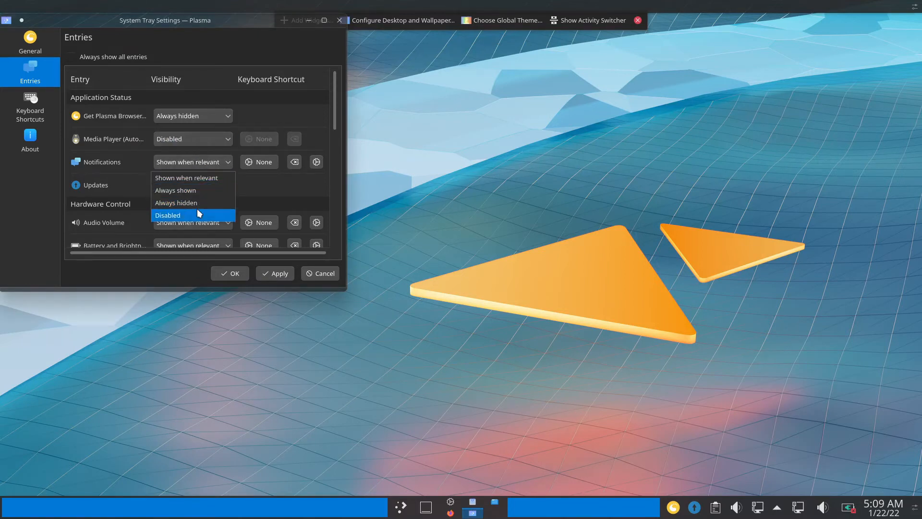
click(196, 191)
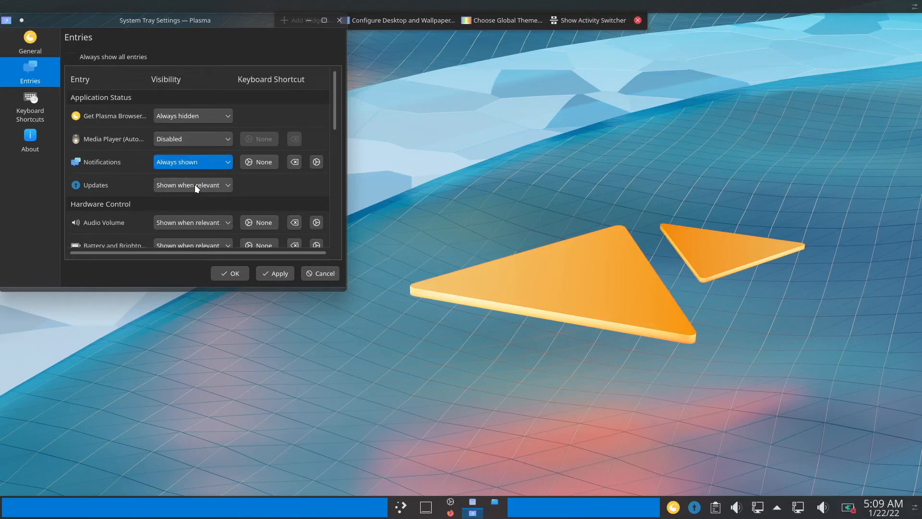
Set the Audio Volume and Battery and Brightness tray entries to Disabled.
click(194, 185)
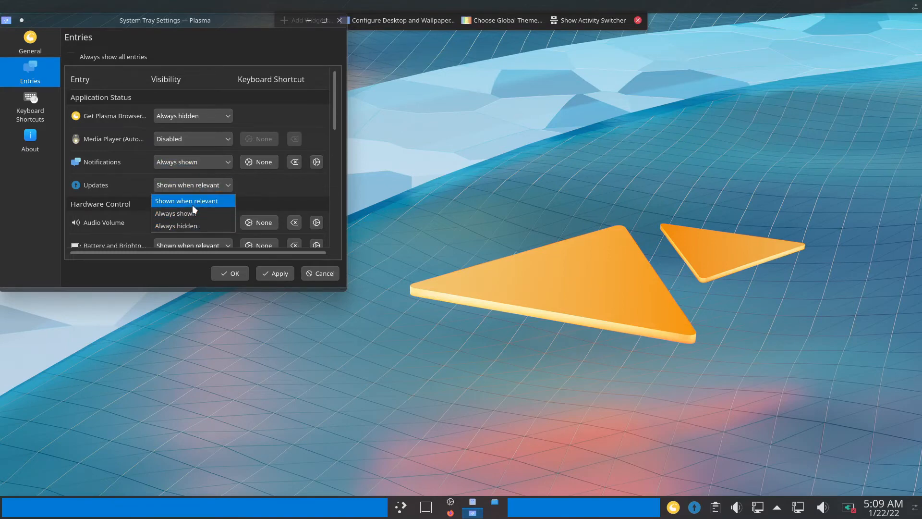
key(Escape)
scroll(192, 203, down, 2)
click(183, 165)
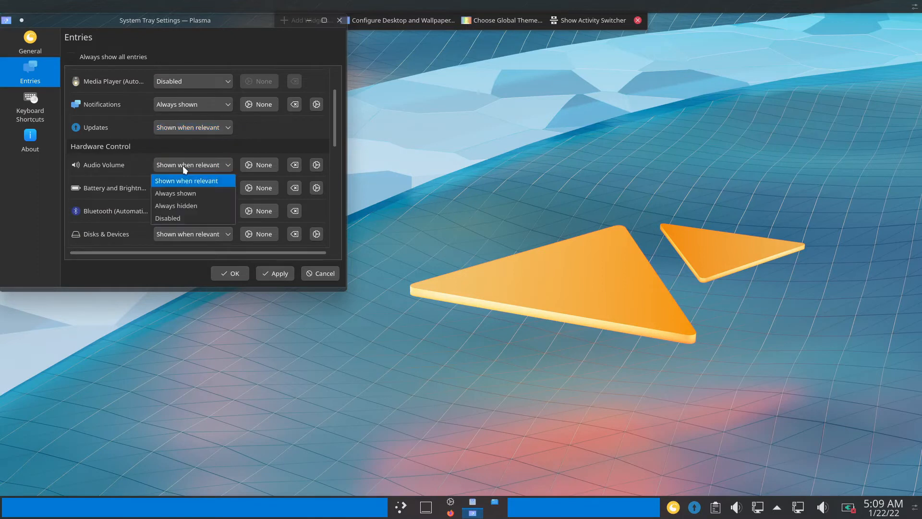
click(187, 217)
click(185, 189)
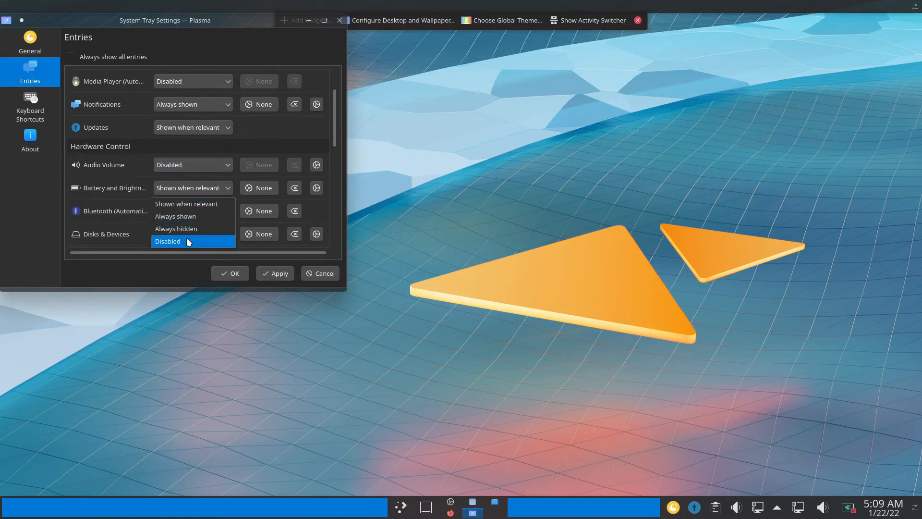
click(186, 240)
Keep the Bluetooth tray entry at Shown when relevant and set the Networks entry to Disabled.
click(182, 210)
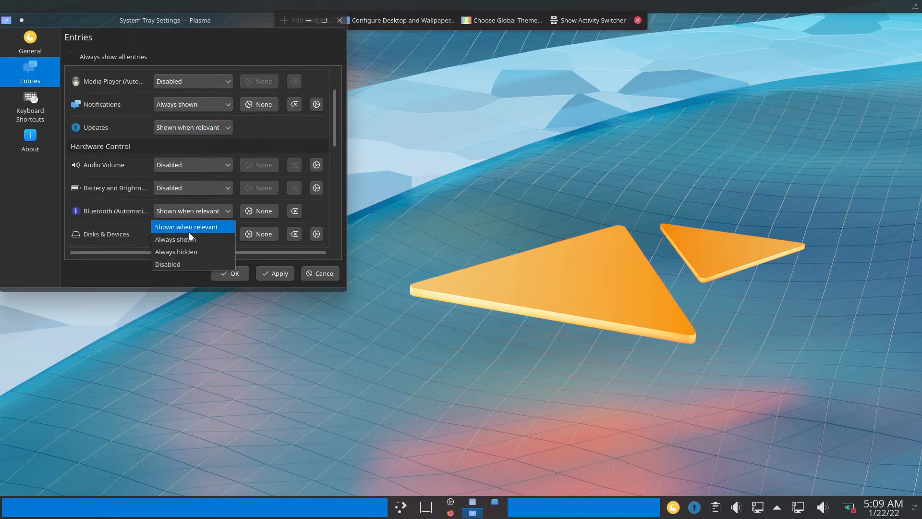
click(188, 230)
scroll(128, 211, down, 1)
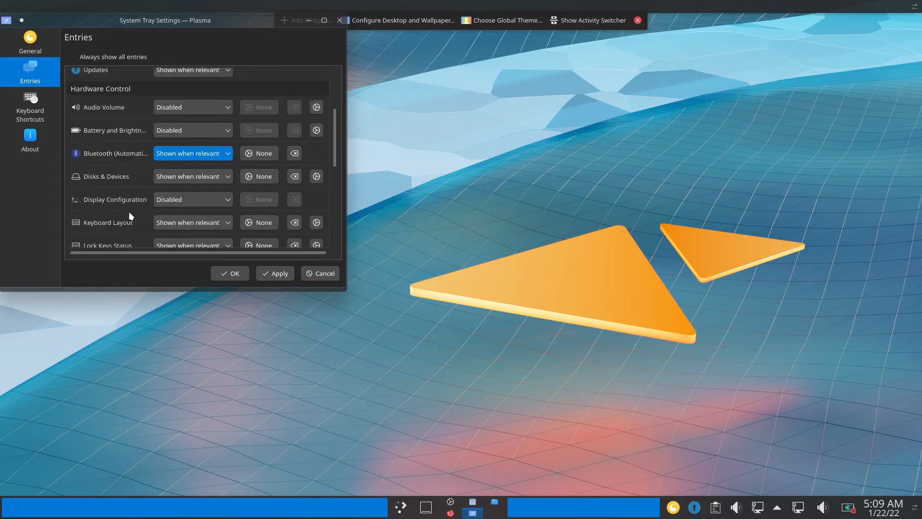
scroll(137, 194, down, 3)
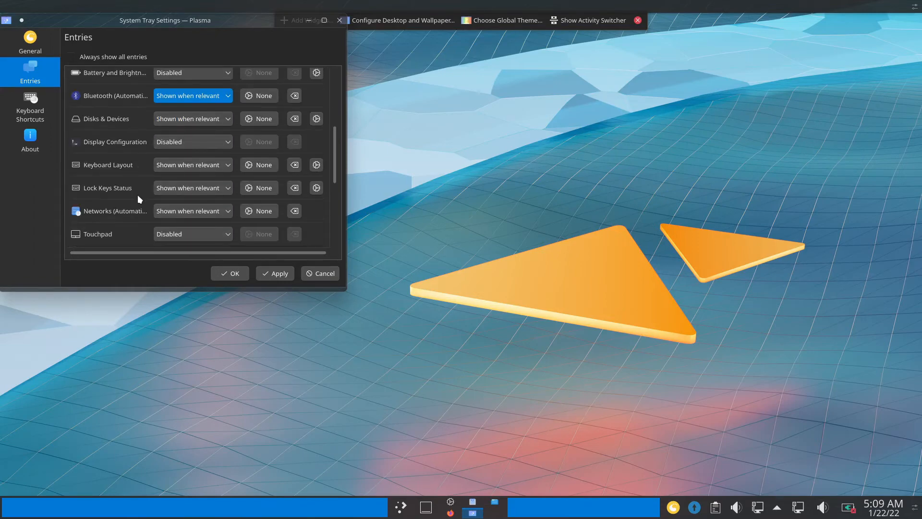
click(179, 182)
click(184, 235)
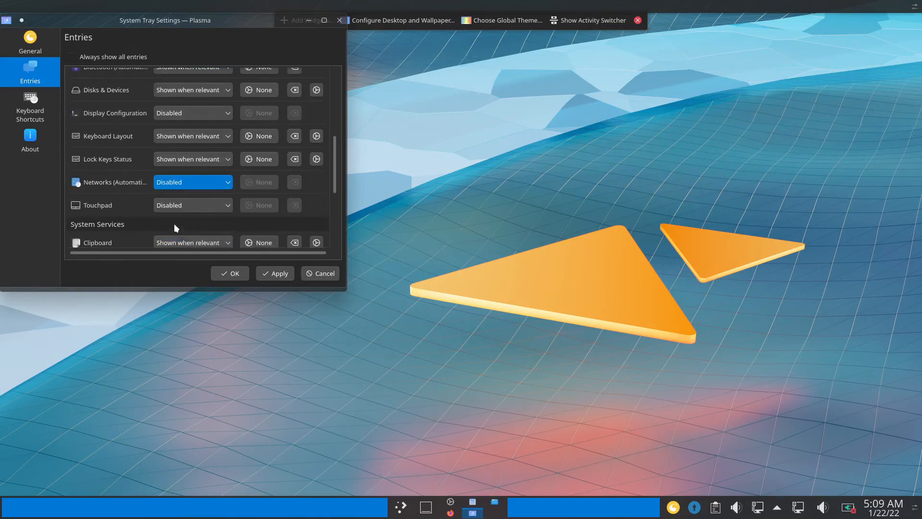
Keep the Clipboard entry at Shown when relevant, then apply the System Tray settings and leave edit mode.
scroll(134, 207, down, 1)
click(164, 187)
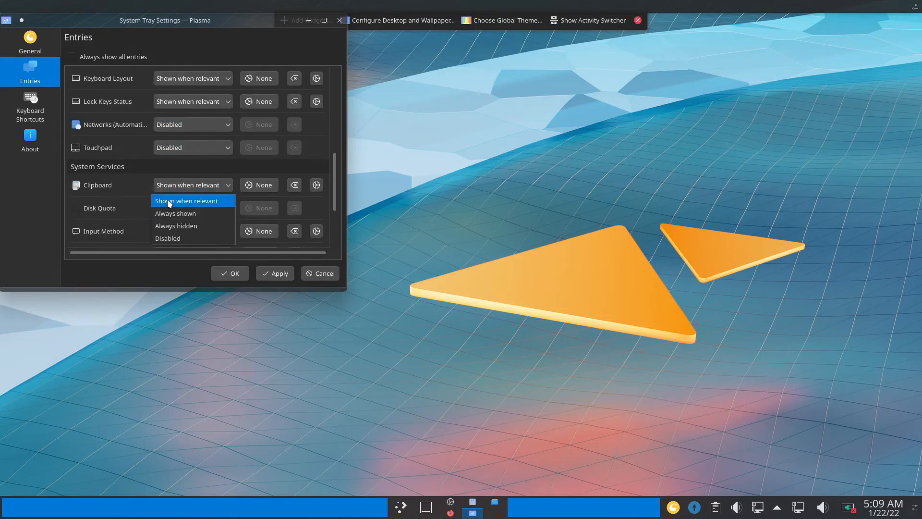
click(169, 203)
scroll(147, 209, down, 1)
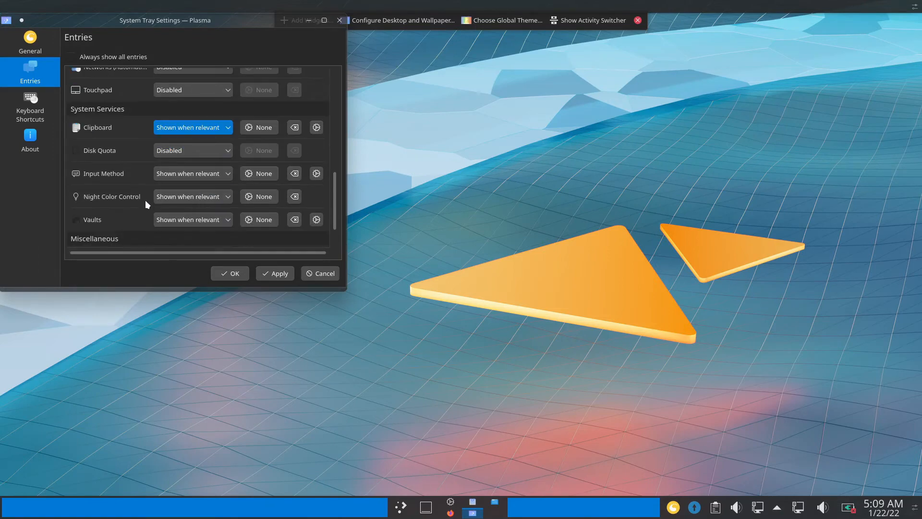
scroll(145, 200, down, 1)
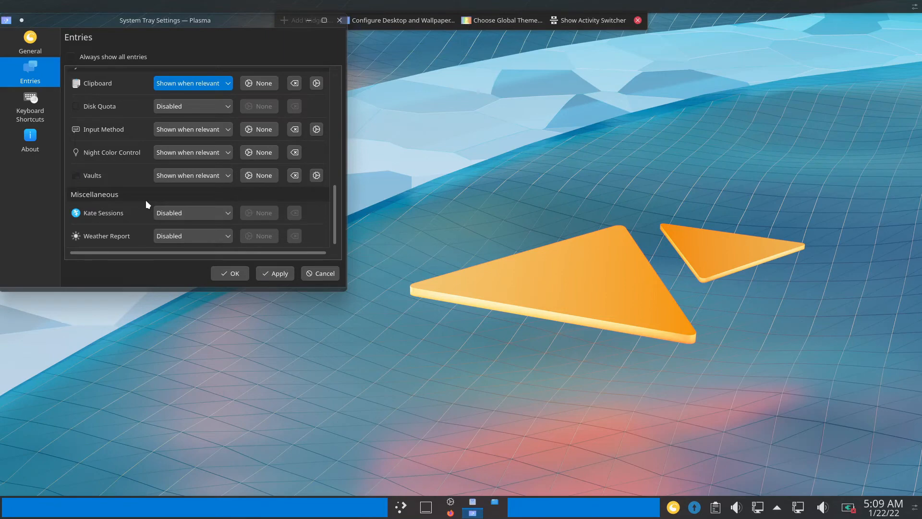
click(267, 270)
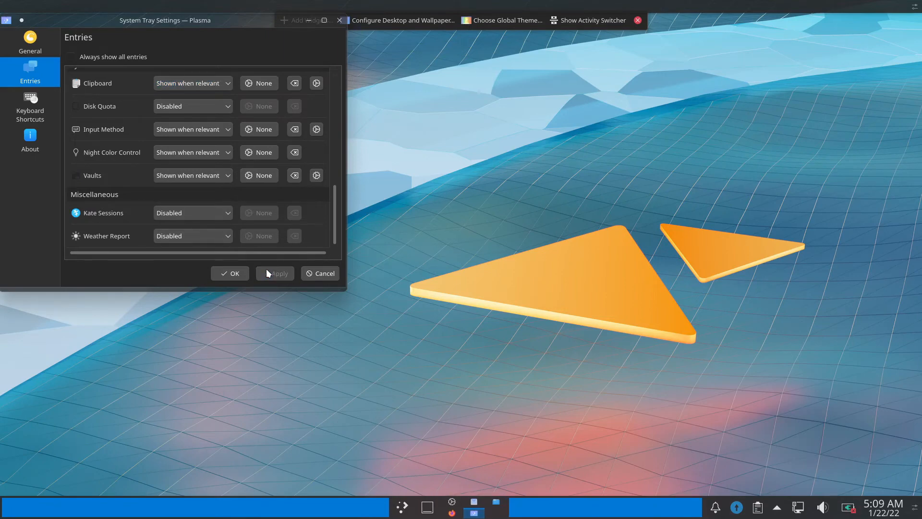
click(230, 272)
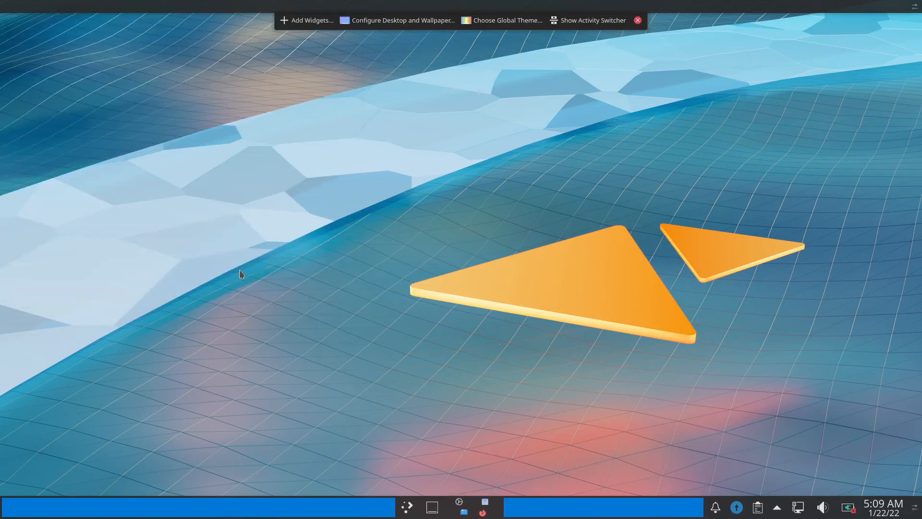
click(637, 20)
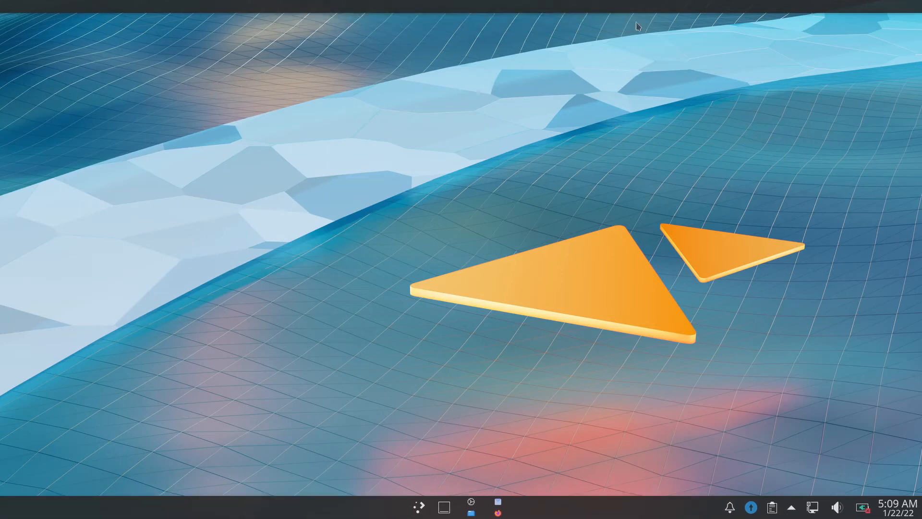
right_click(487, 513)
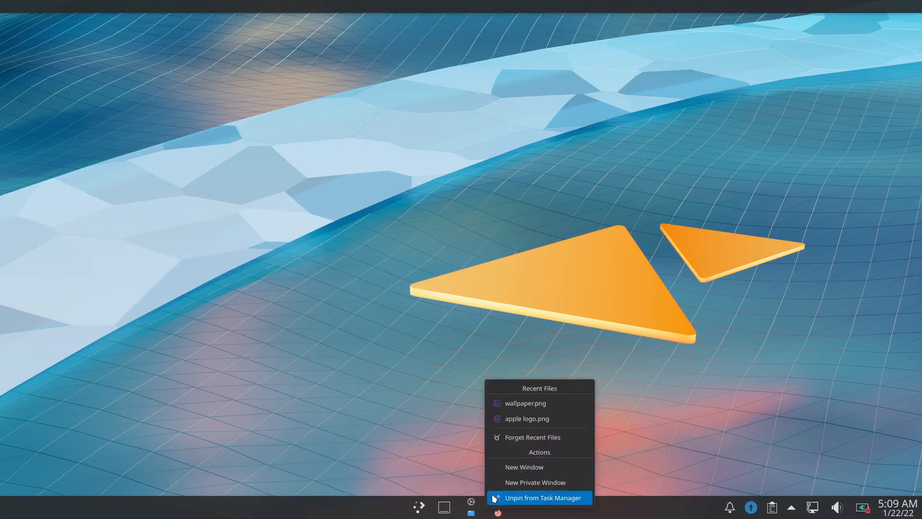
click(483, 489)
right_click(509, 505)
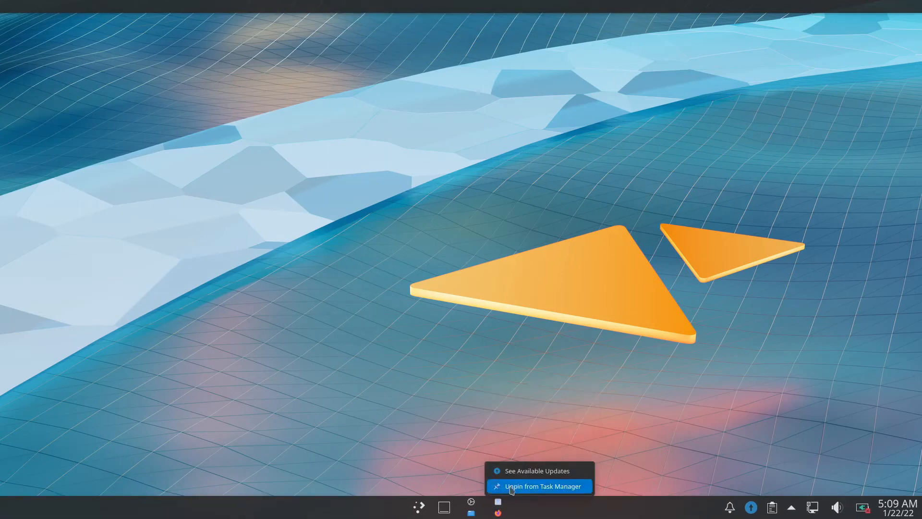
click(512, 488)
right_click(463, 503)
click(465, 502)
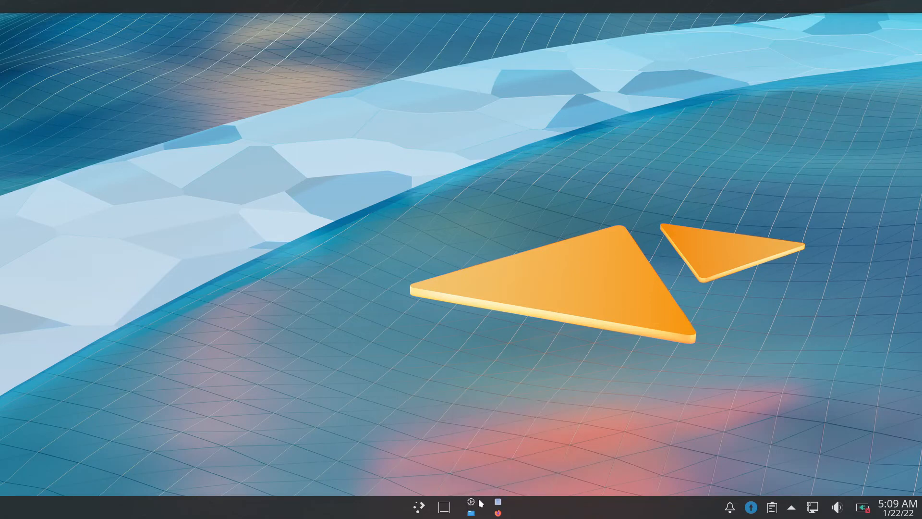
right_click(499, 502)
Set the Icons-only Task Manager's maximum rows to 1 in the bottom panel, apply it, and leave edit mode.
right_click(520, 506)
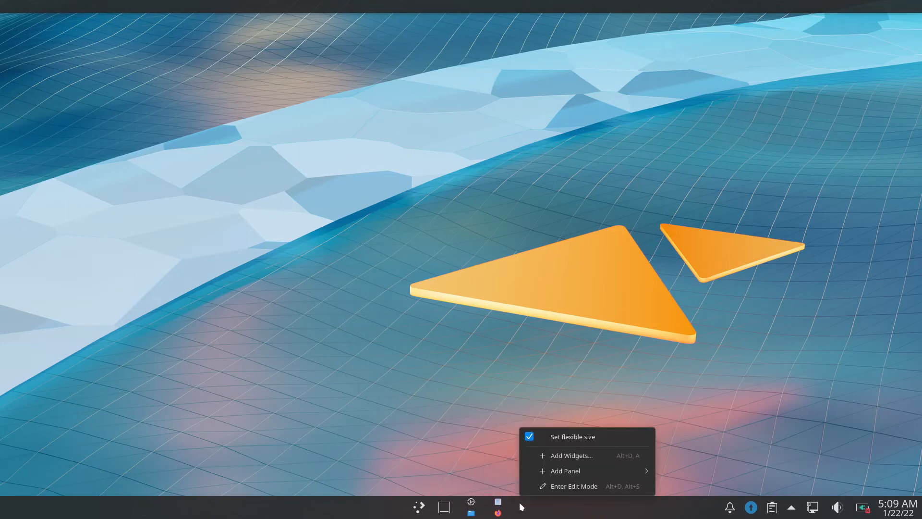
click(552, 486)
mouse_move(485, 503)
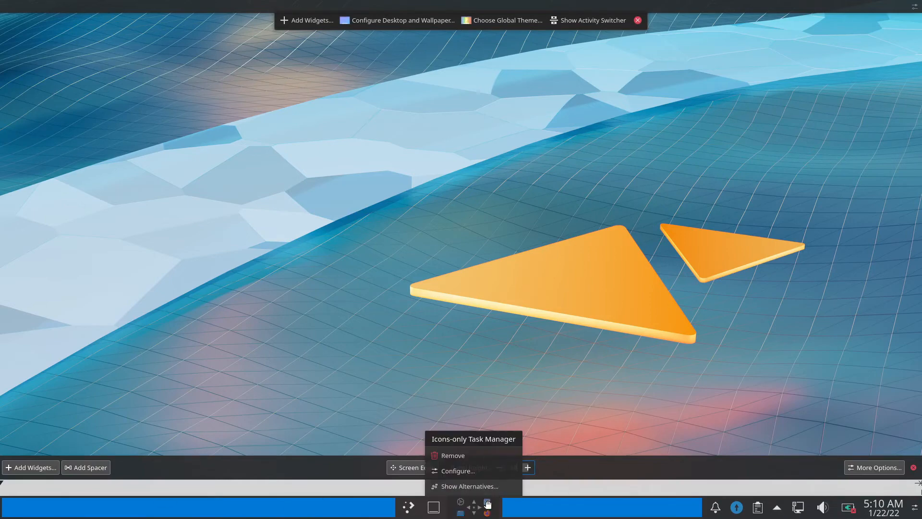
click(473, 470)
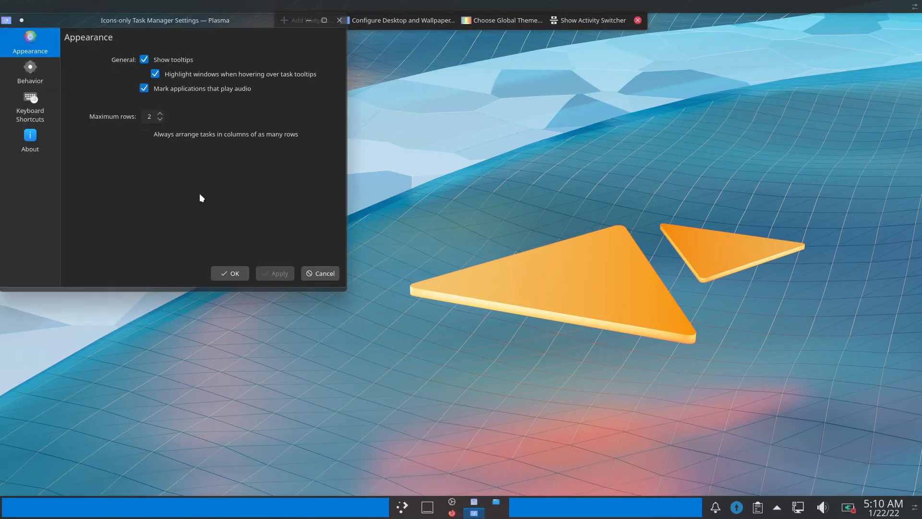
click(160, 119)
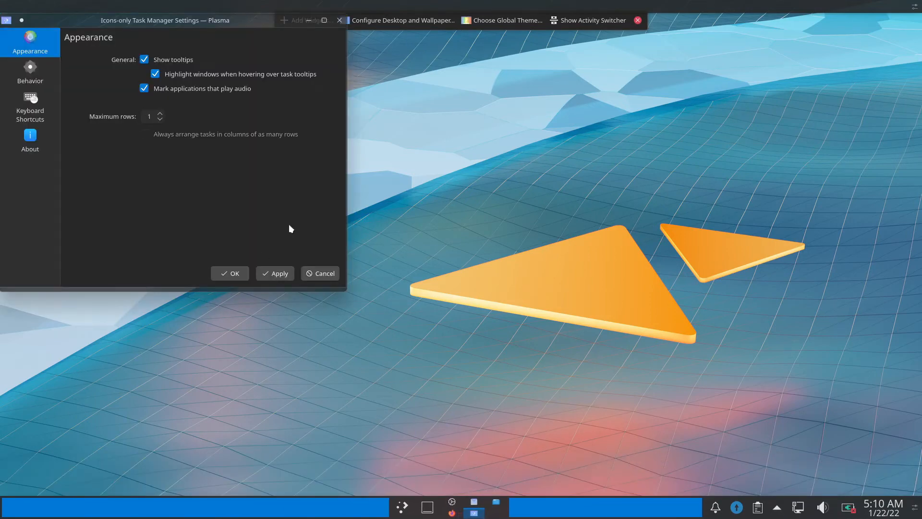
click(286, 273)
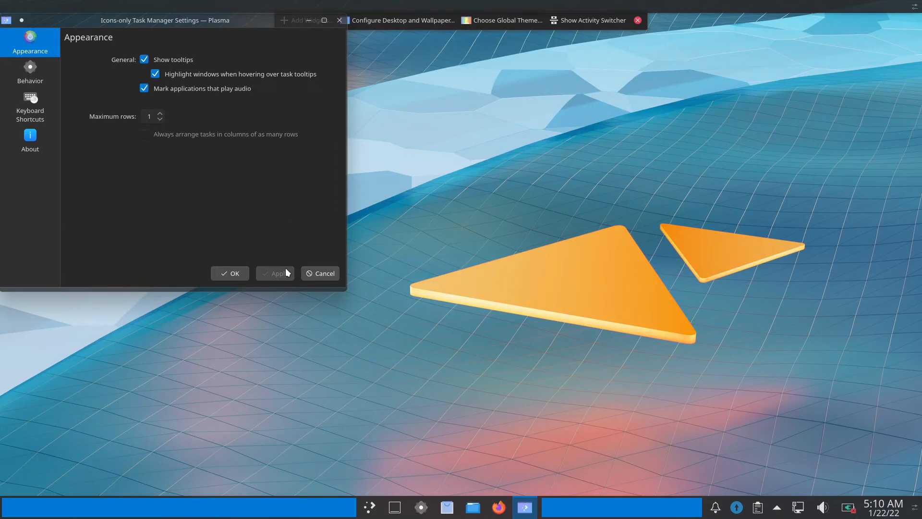
click(233, 272)
click(637, 20)
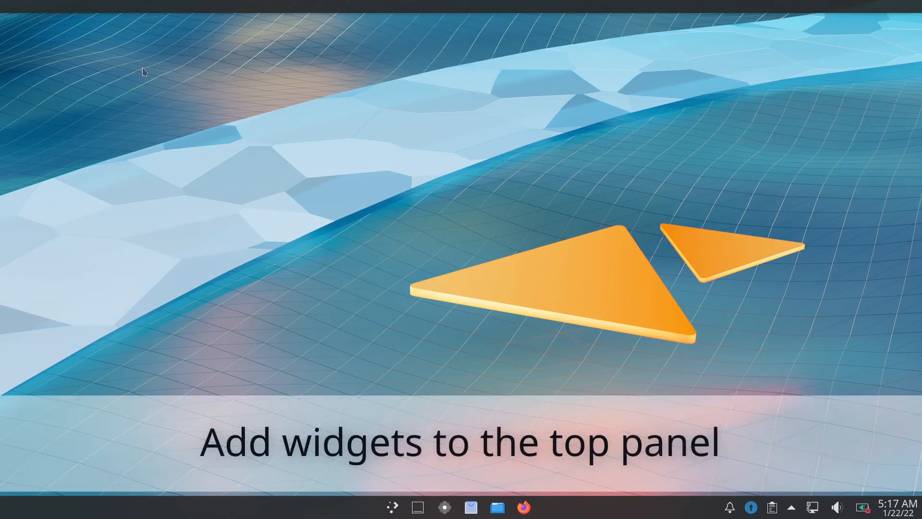
Add the Kpple Menu widget to the start of the top panel and the Window Title widget beside it.
right_click(103, 7)
click(117, 21)
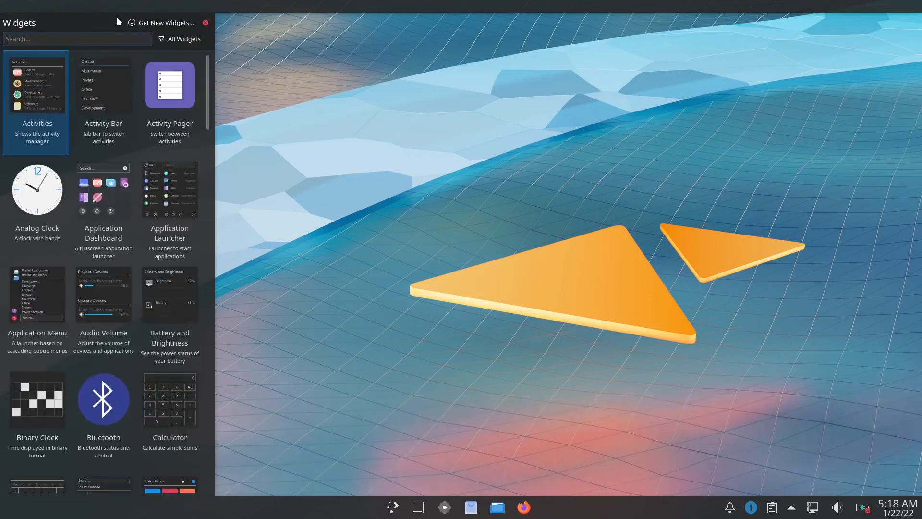
text(kpple)
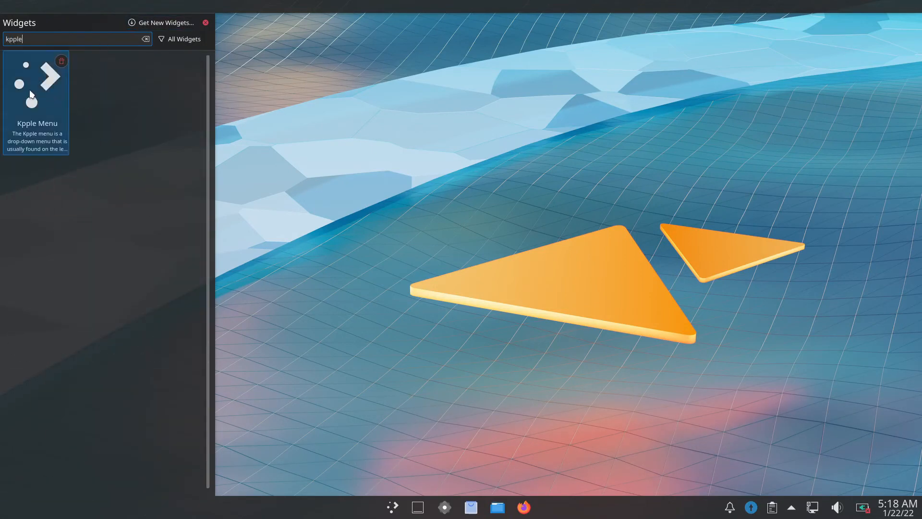
drag(33, 93, 8, 7)
drag(23, 39, 7, 39)
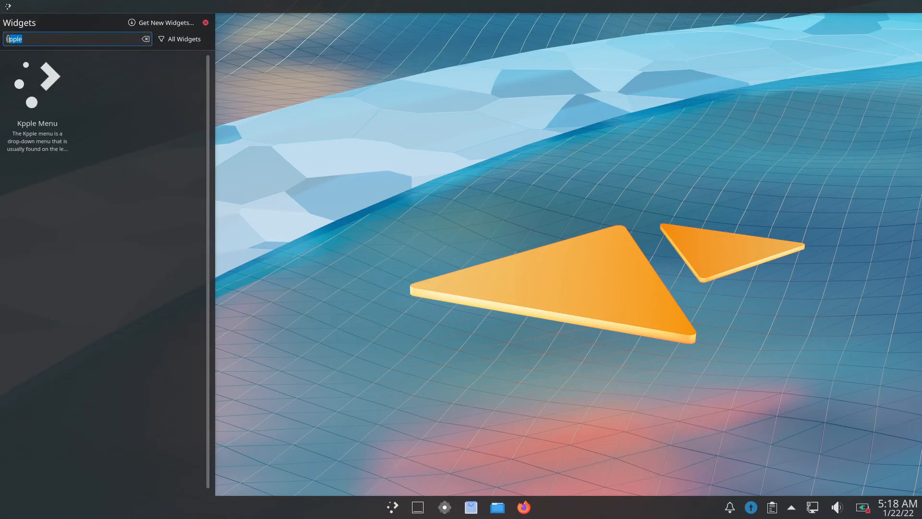
text(window)
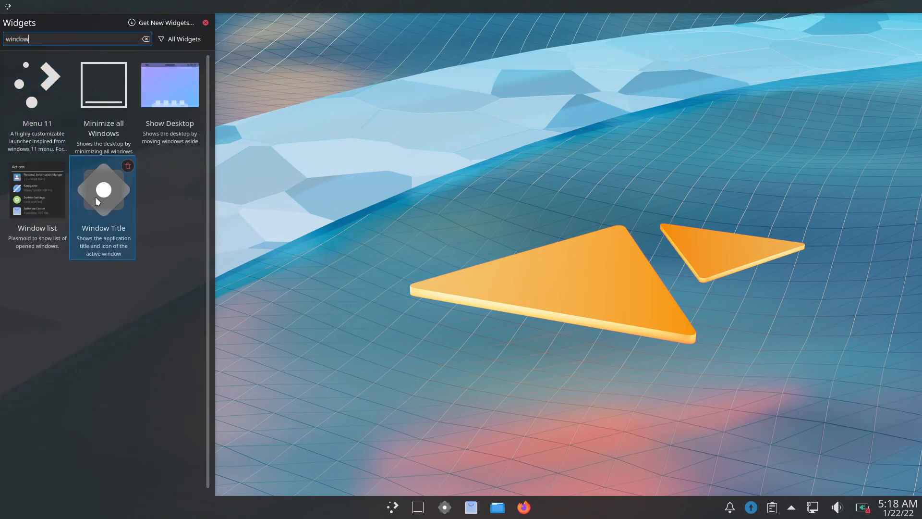
drag(95, 197, 26, 6)
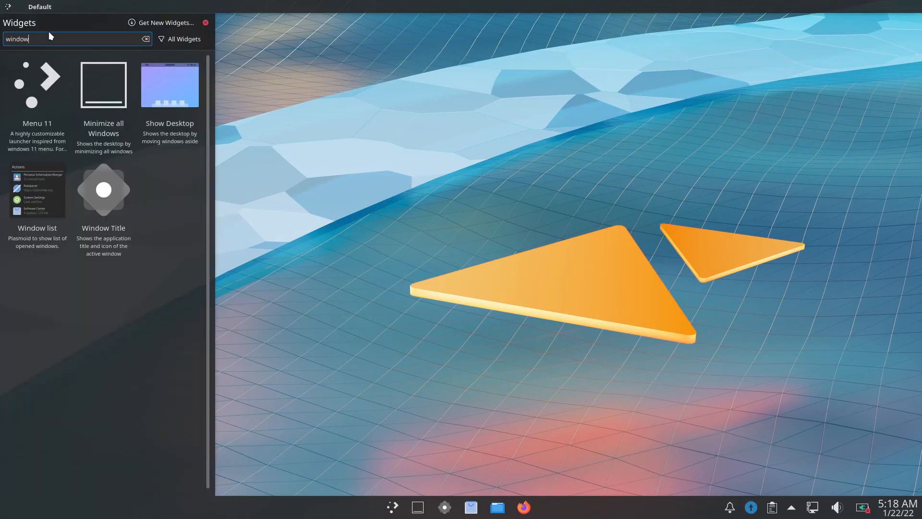
Add the Battery and Brightness and Networks widgets to the top panel after the Window Title.
drag(38, 39, 7, 39)
text(battery)
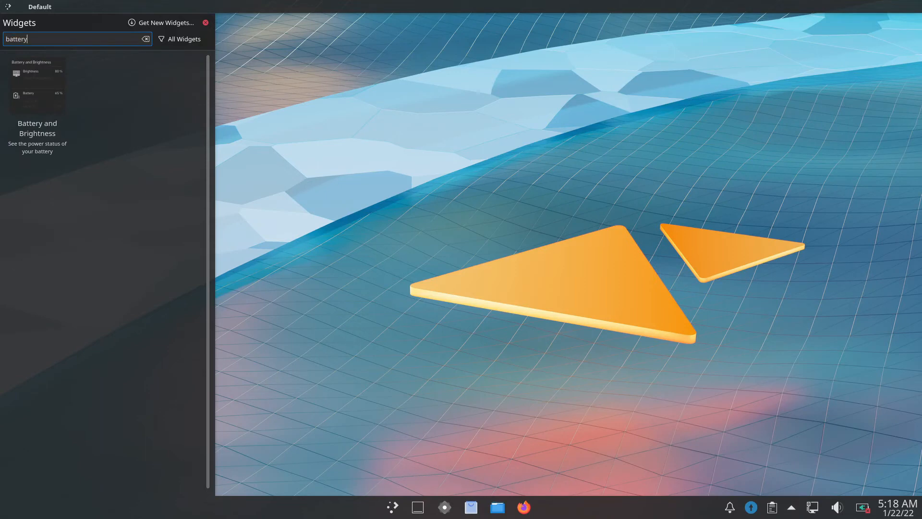
drag(39, 102, 133, 4)
drag(39, 39, 5, 39)
text(network)
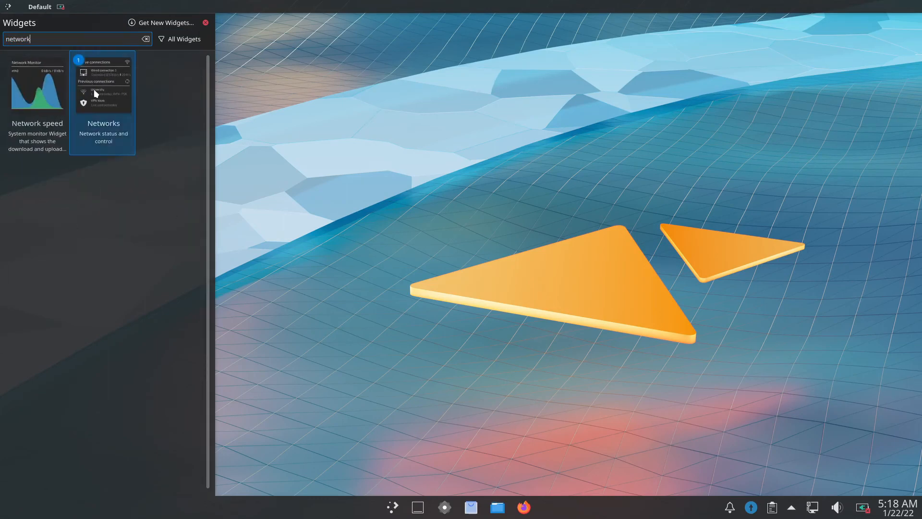
drag(96, 94, 94, 7)
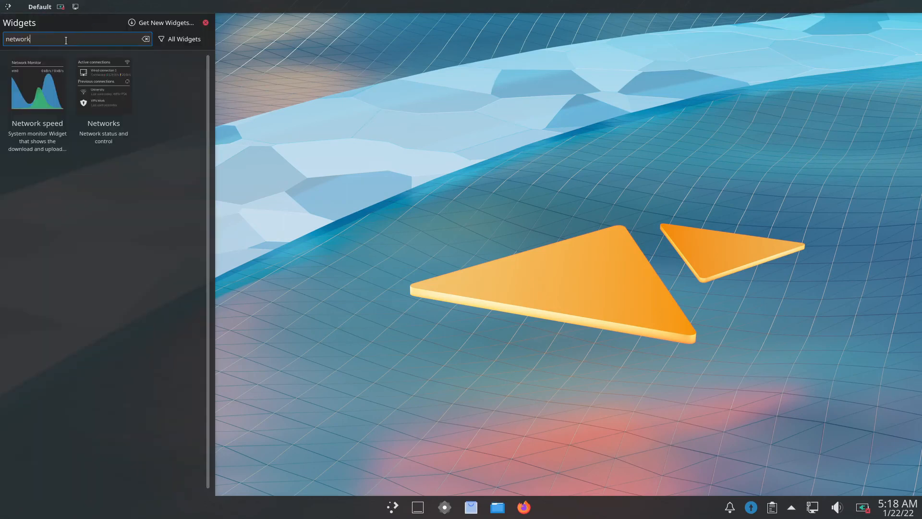
Add the Launchpad Plasma and Digital Clock widgets to the top panel after Networks and close the widget browser.
key(ctrl+a)
text(launchp)
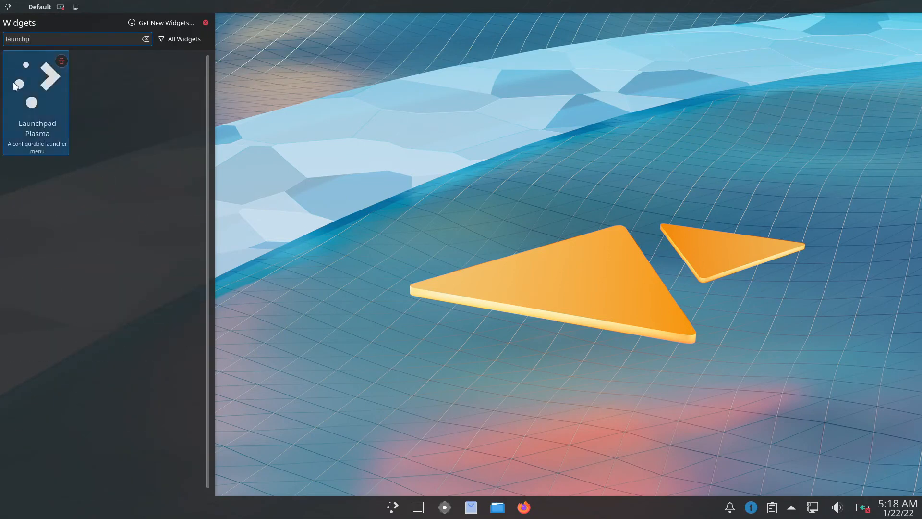
drag(16, 86, 118, 22)
drag(51, 38, 5, 39)
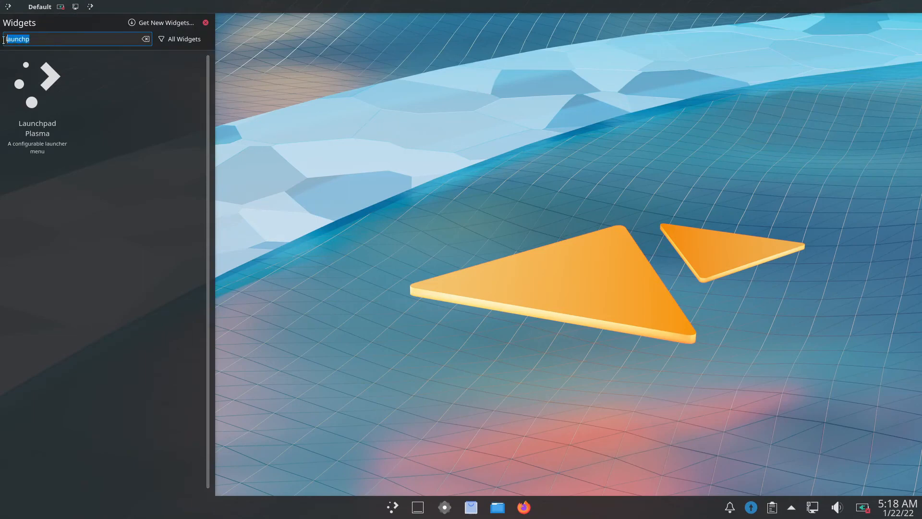
text(digital)
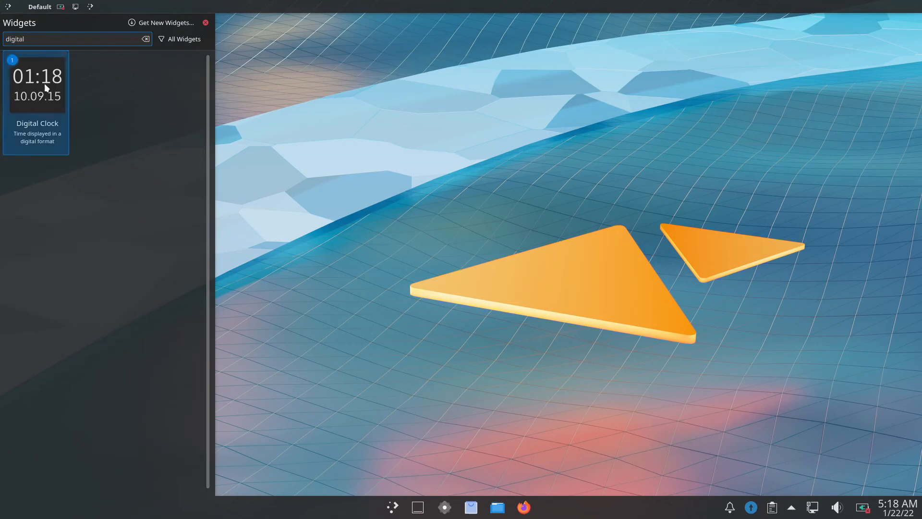
drag(48, 86, 121, 5)
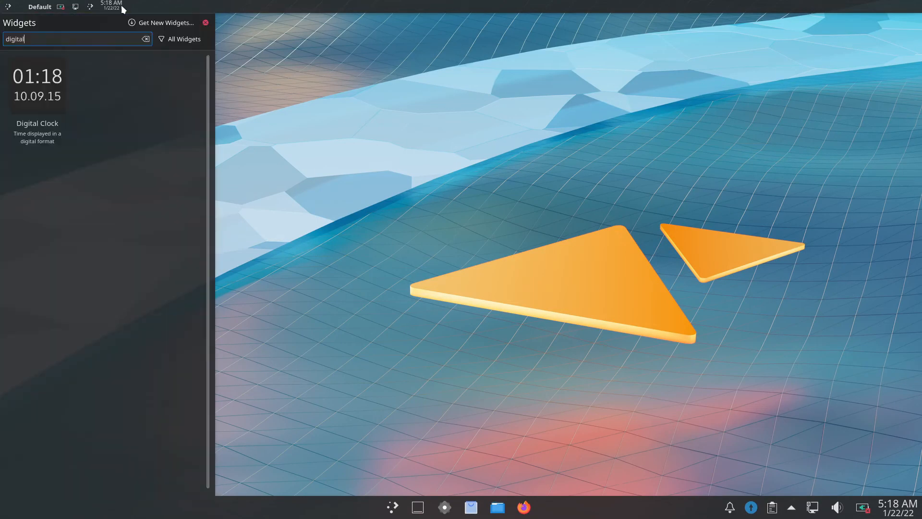
click(206, 22)
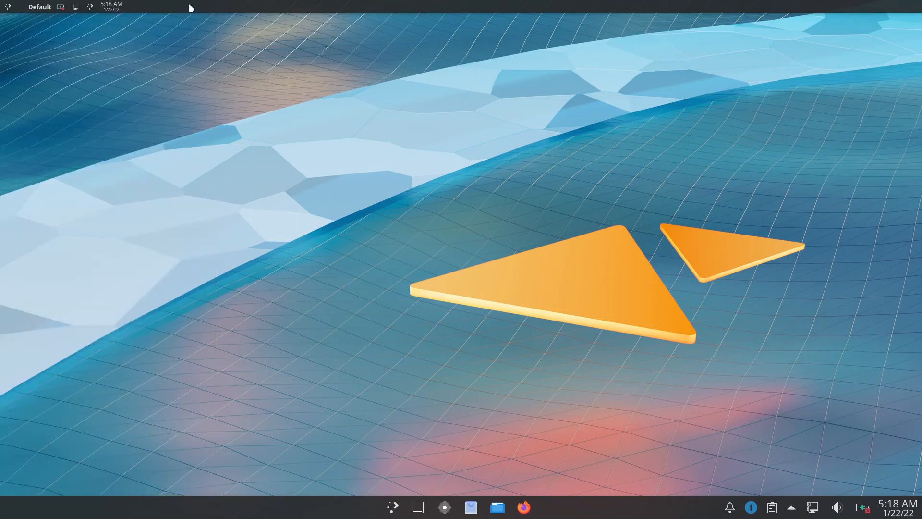
Rearrange the top panel in edit mode so the Kpple Menu comes first, followed by the Window Title and Global Menu.
right_click(189, 7)
click(205, 52)
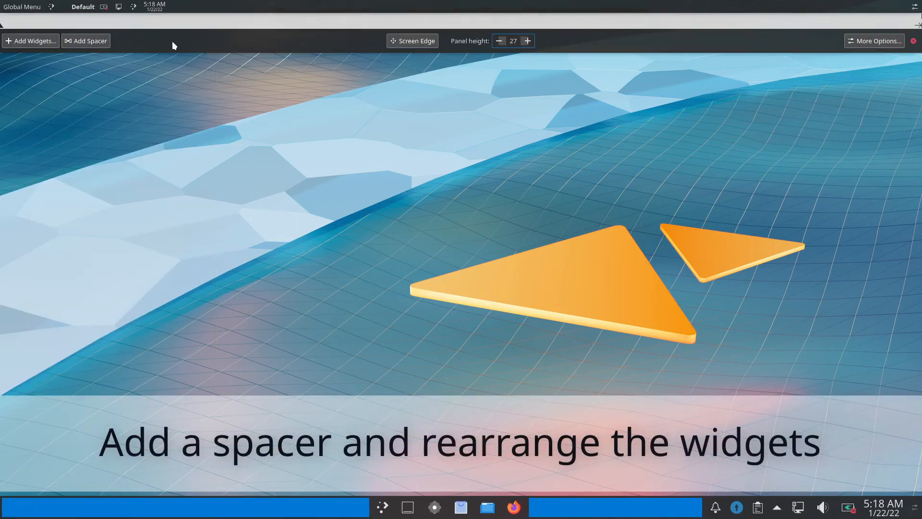
drag(51, 7, 3, 6)
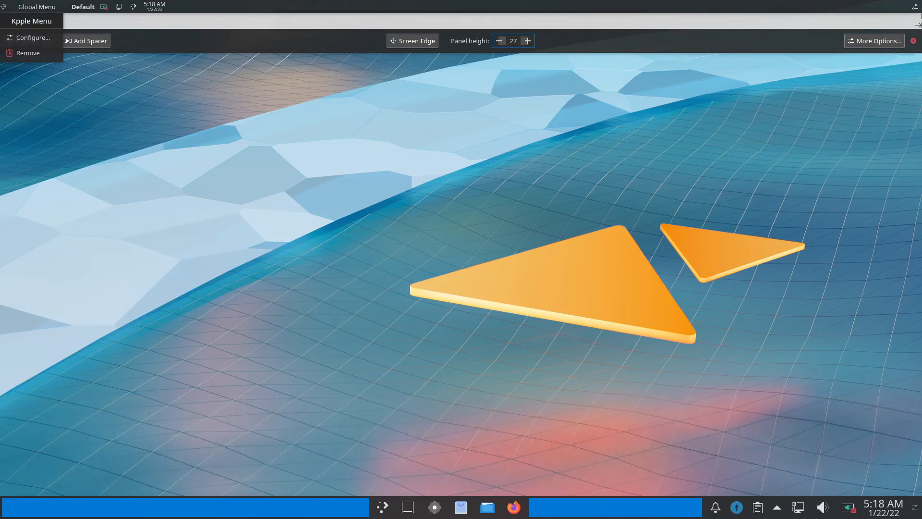
drag(84, 6, 25, 6)
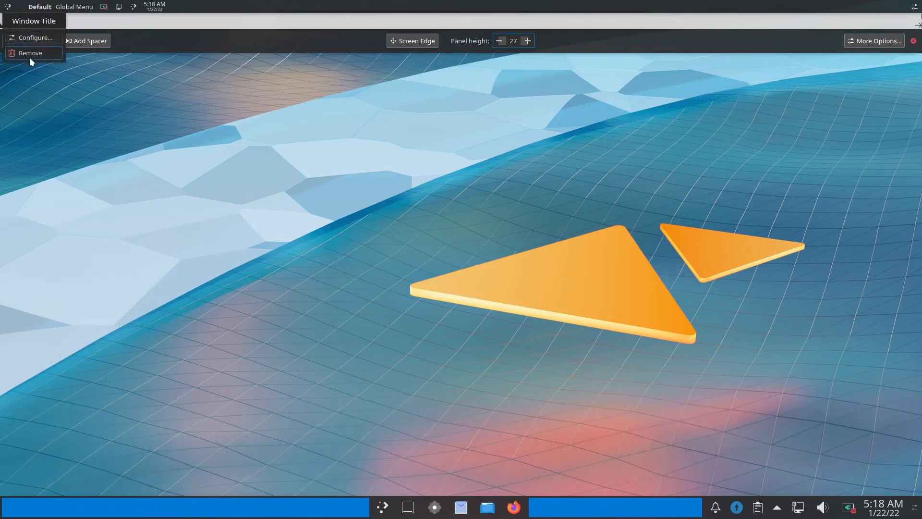
Add a spacer to the top panel between the Global Menu and the Battery and Brightness widget, and leave edit mode.
click(89, 42)
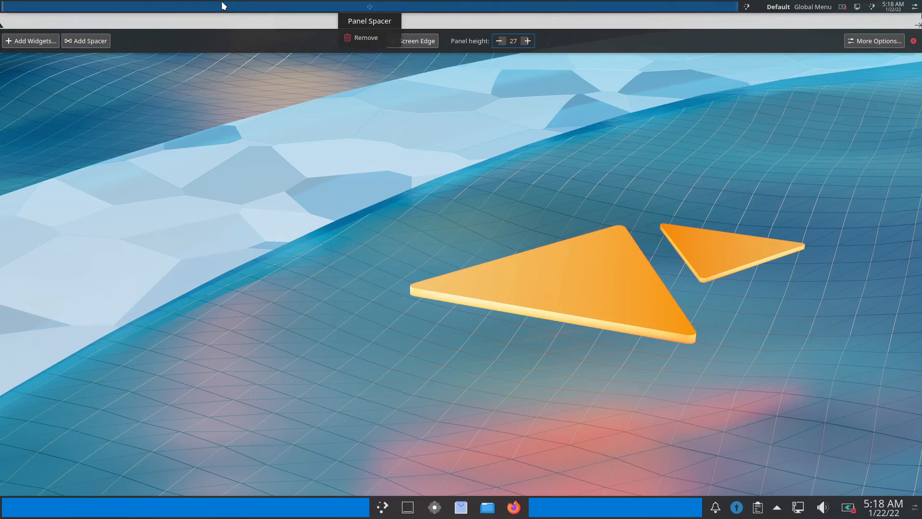
drag(629, 7, 838, 7)
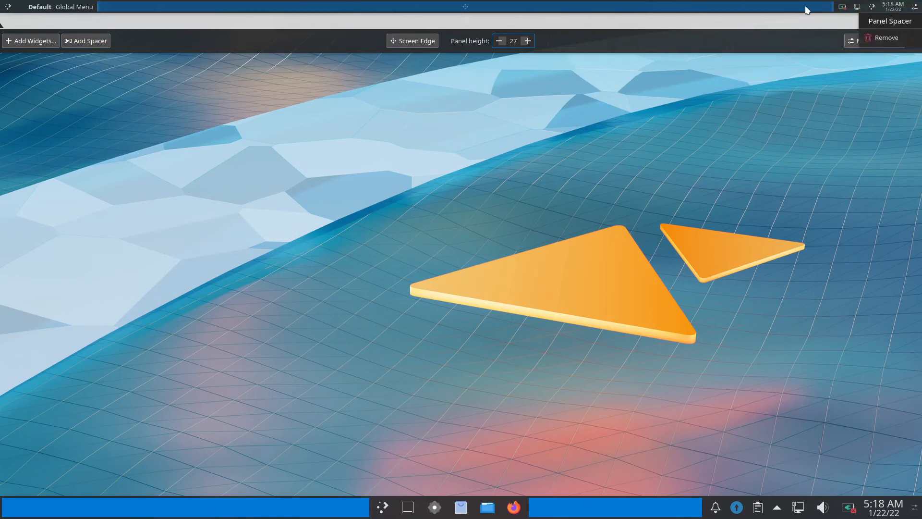
mouse_move(893, 6)
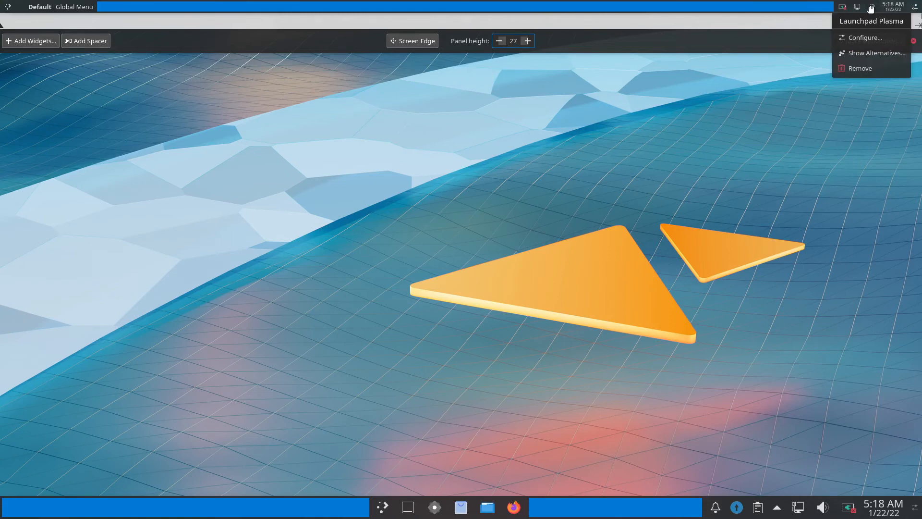
click(912, 42)
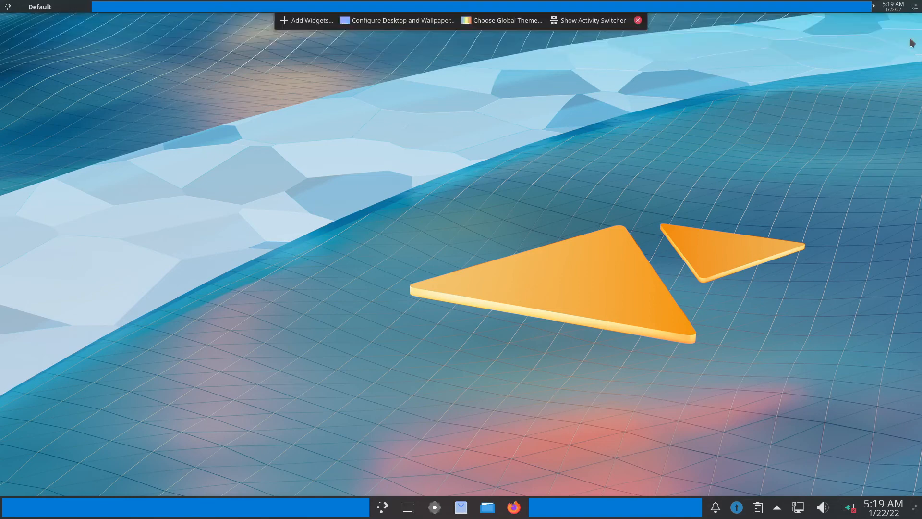
click(639, 19)
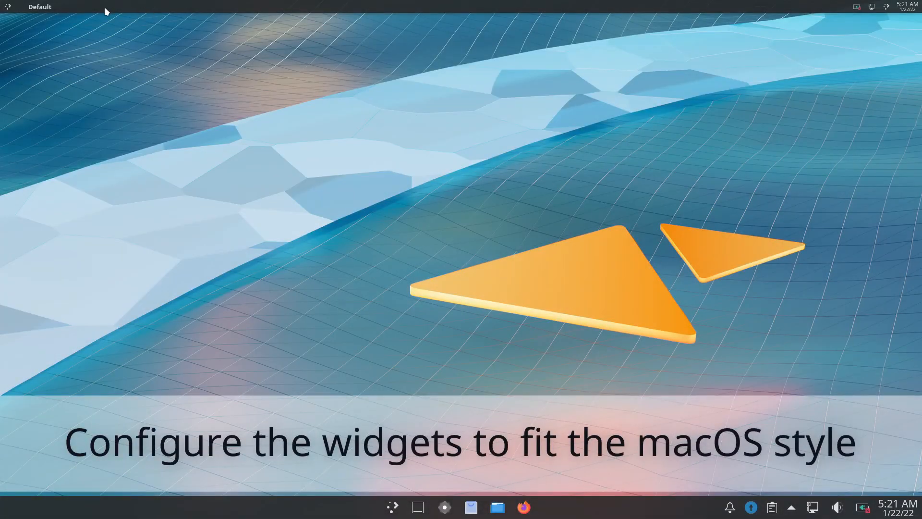
Change the Kpple Menu widget's icon to the Apple logo image file and apply the setting.
right_click(104, 7)
click(140, 71)
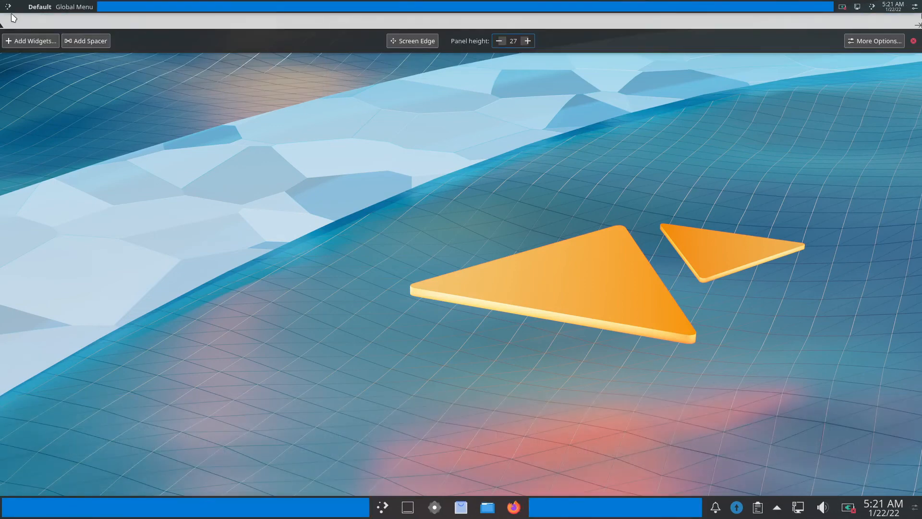
mouse_move(8, 6)
click(16, 36)
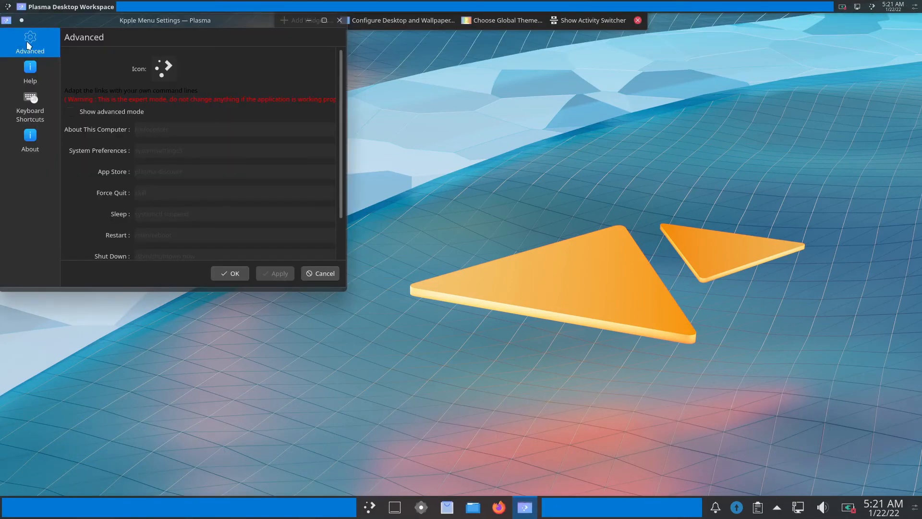
click(170, 69)
click(172, 90)
click(422, 391)
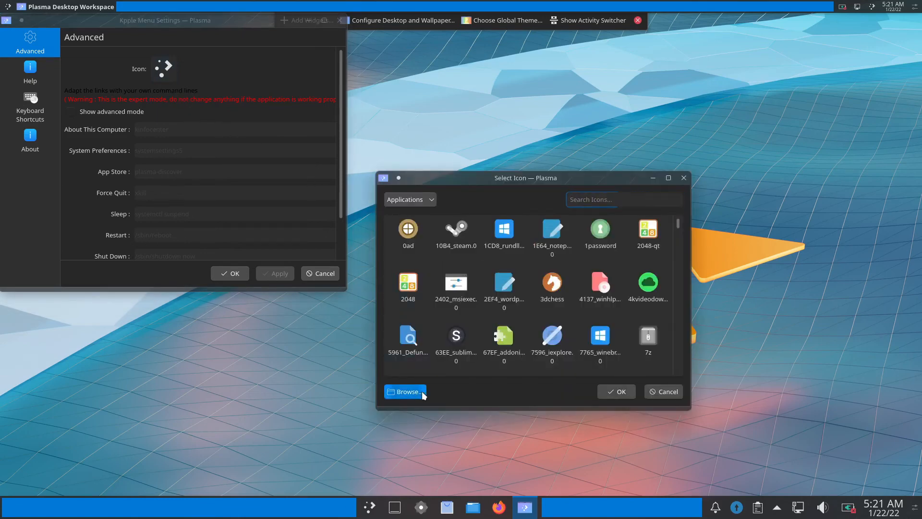
double_click(355, 162)
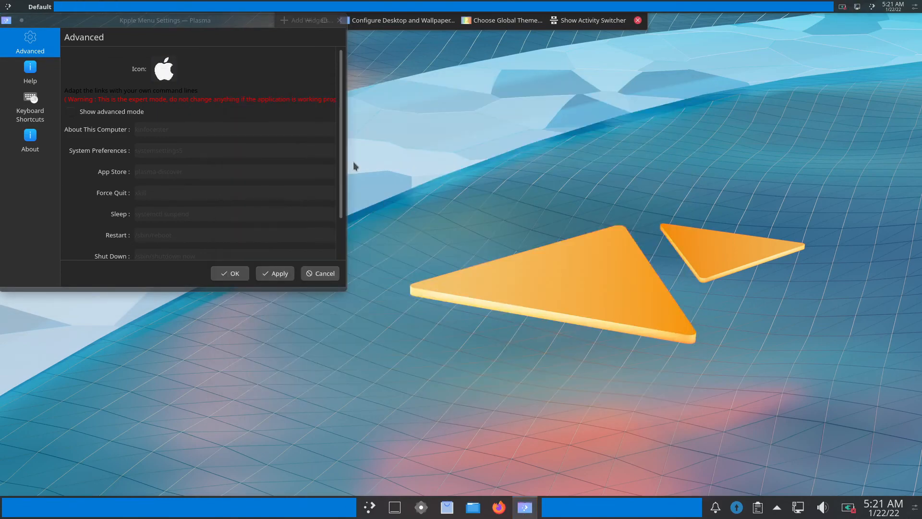
click(278, 273)
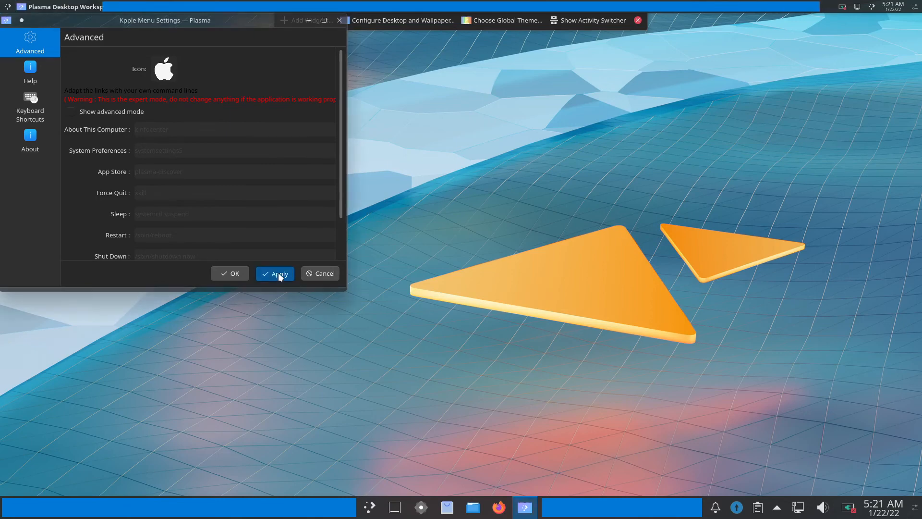
click(237, 273)
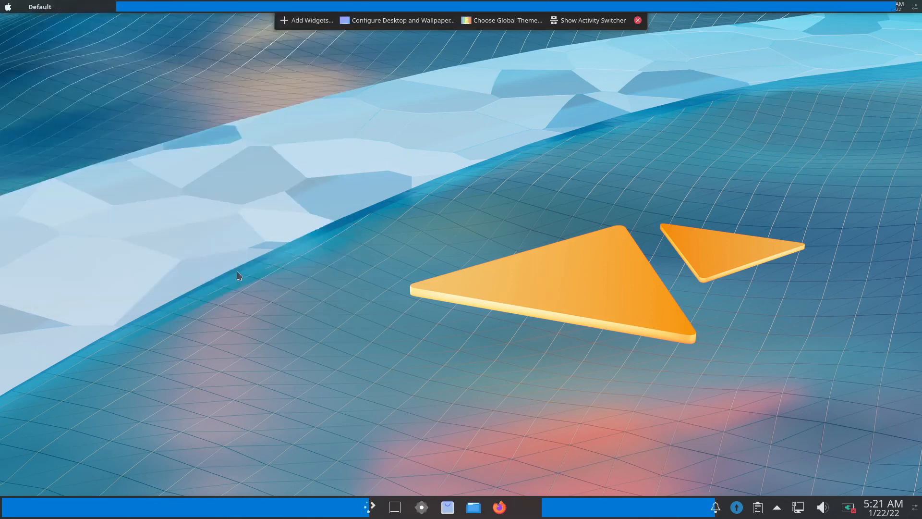
Turn off the Window Title widget's "Show when available" icon option and apply the change.
right_click(35, 7)
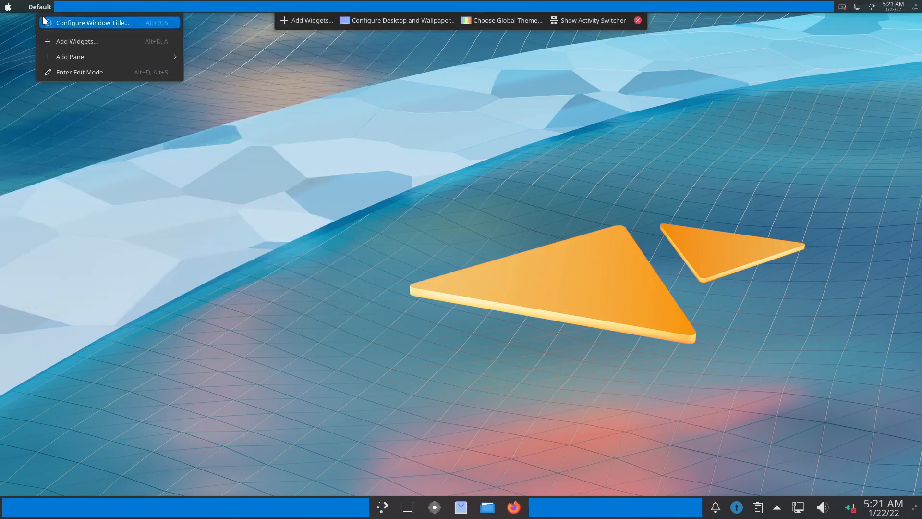
click(43, 22)
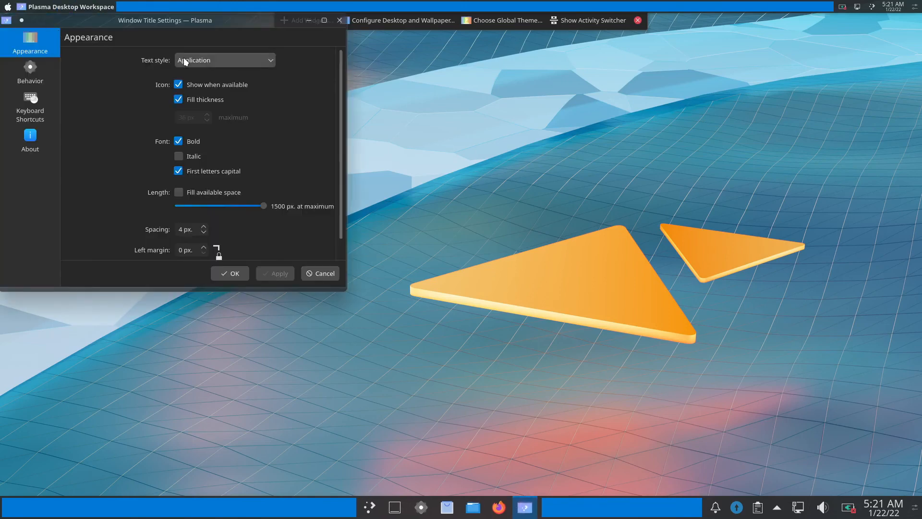
click(178, 86)
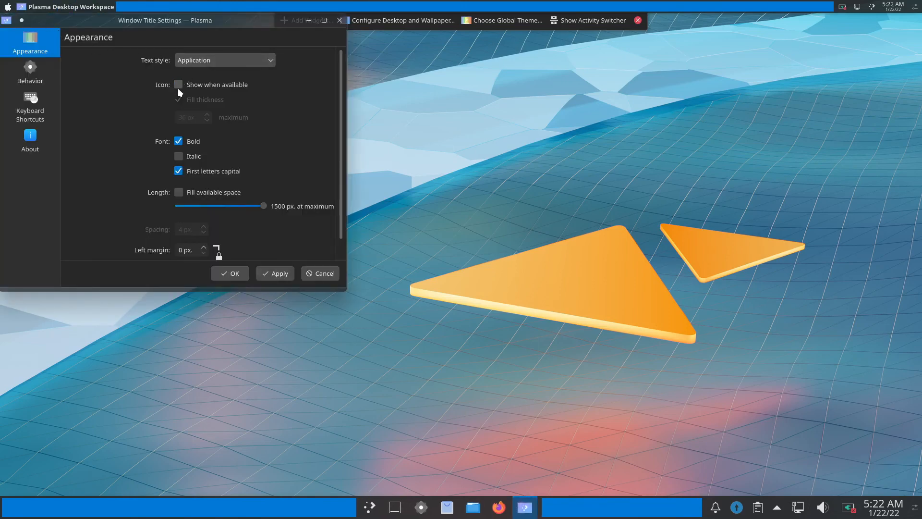
click(275, 271)
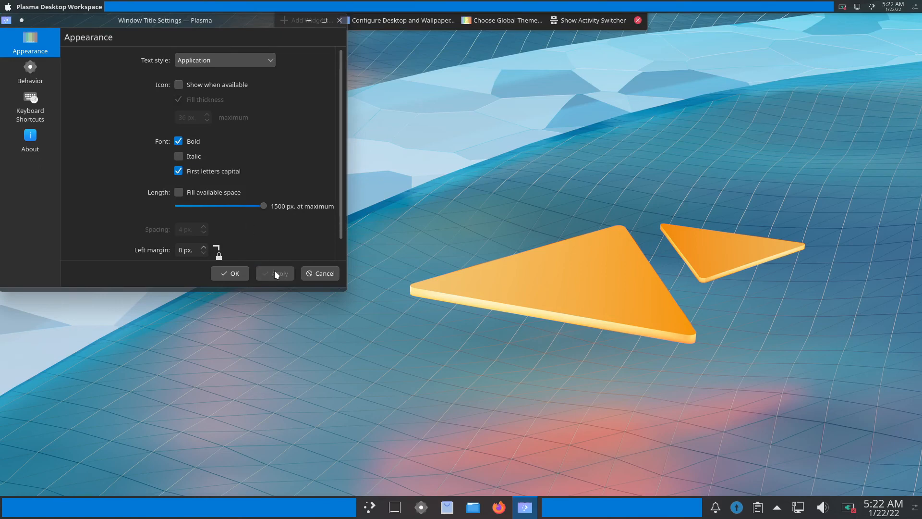
click(241, 274)
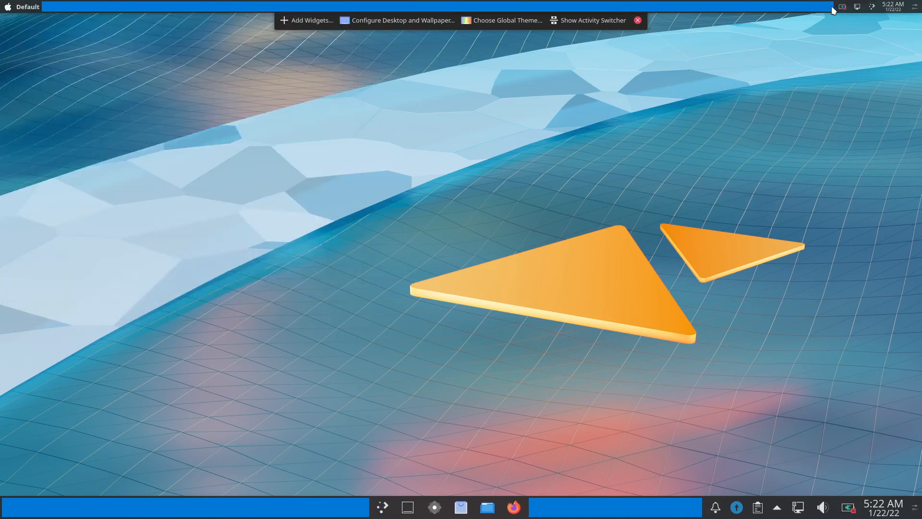
Set the Launchpad Plasma widget's icon to cm_search, found by searching all icons for "search", and apply it.
right_click(869, 6)
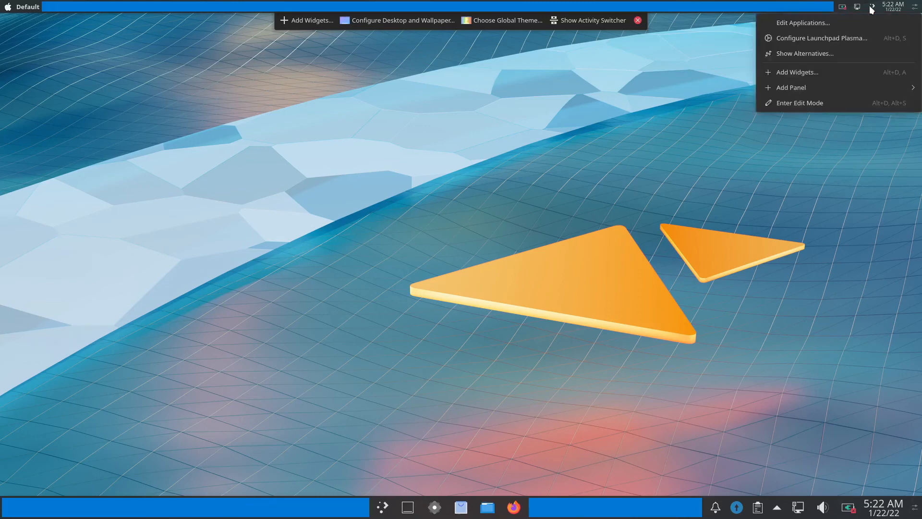
click(860, 35)
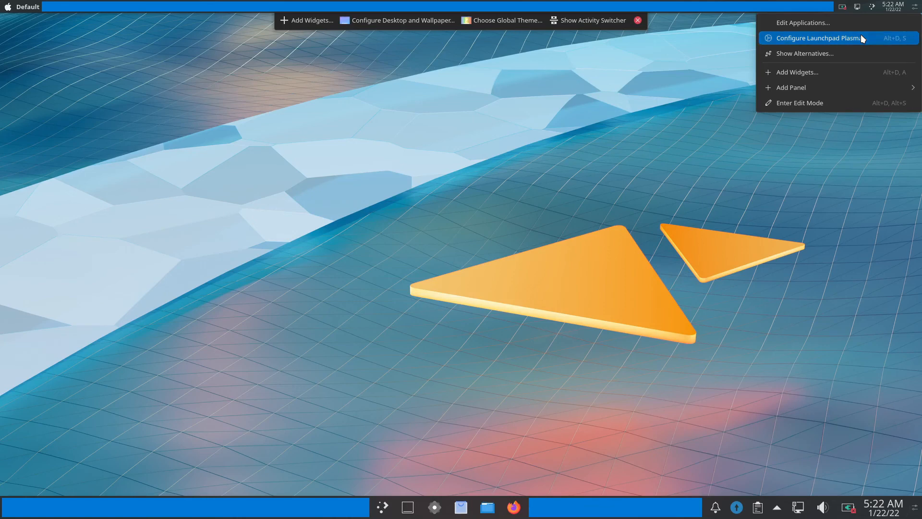
click(173, 72)
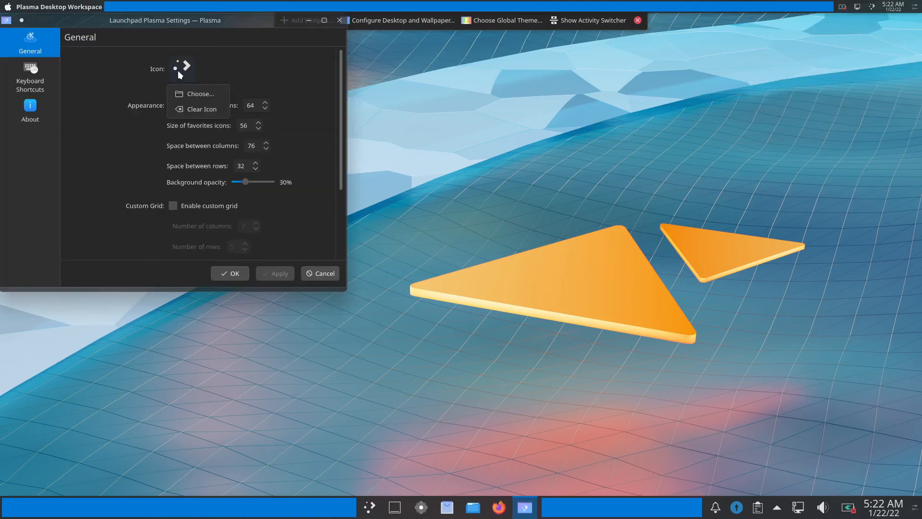
click(188, 94)
click(404, 197)
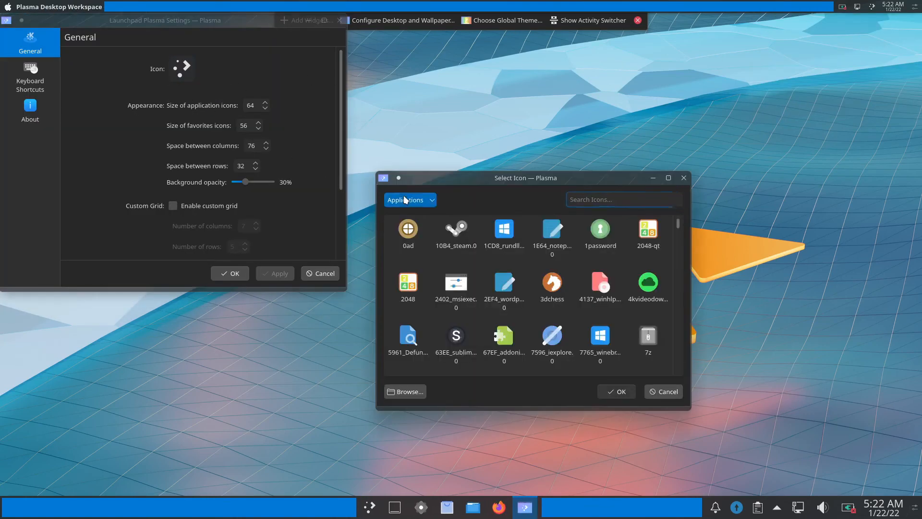
click(411, 215)
click(590, 199)
text(sea)
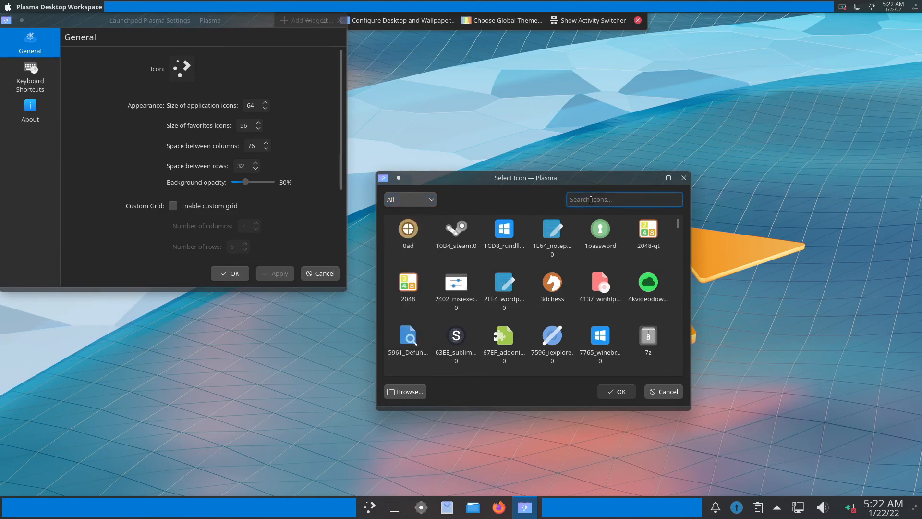
text(rch)
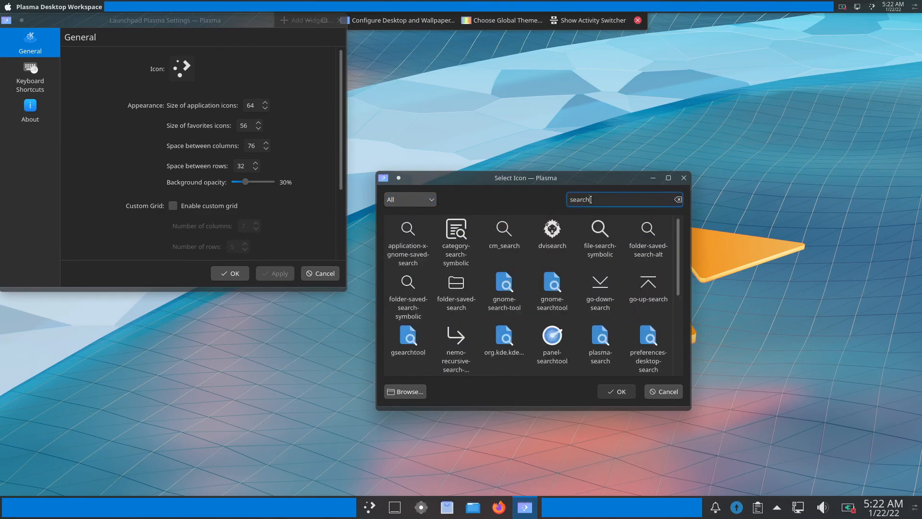
double_click(516, 234)
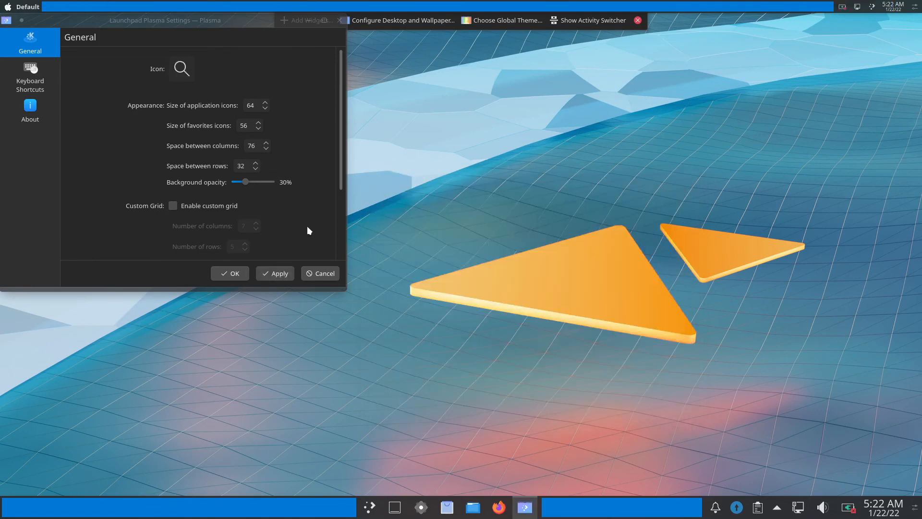
click(273, 273)
click(231, 272)
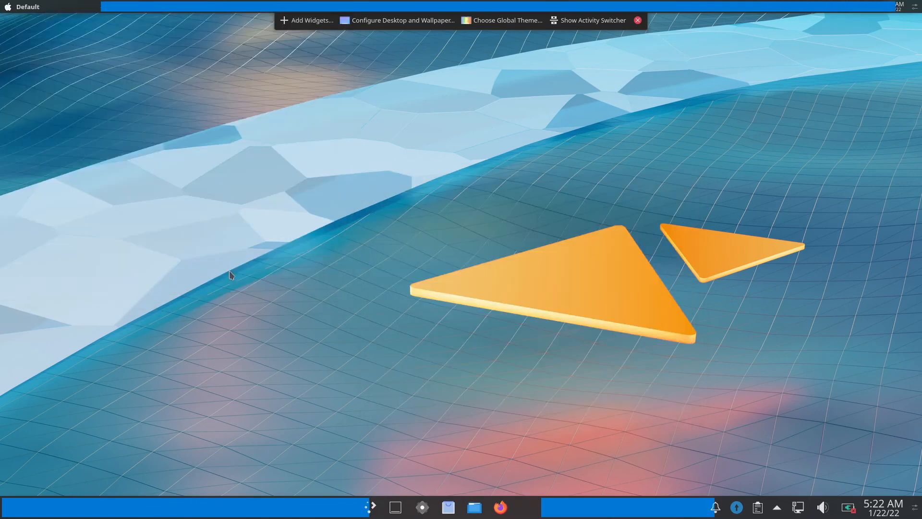
Configure the top panel's Digital Clock to show seconds and place the date "Always beside time".
right_click(895, 8)
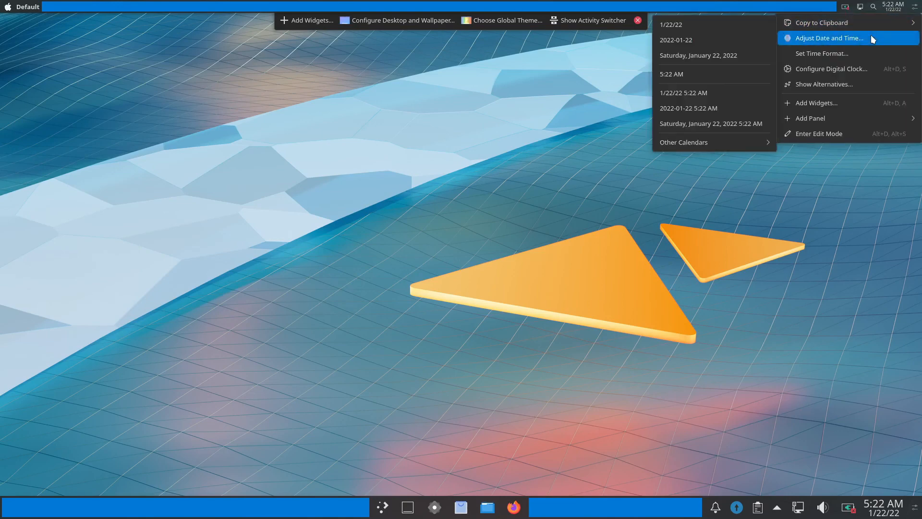
click(853, 68)
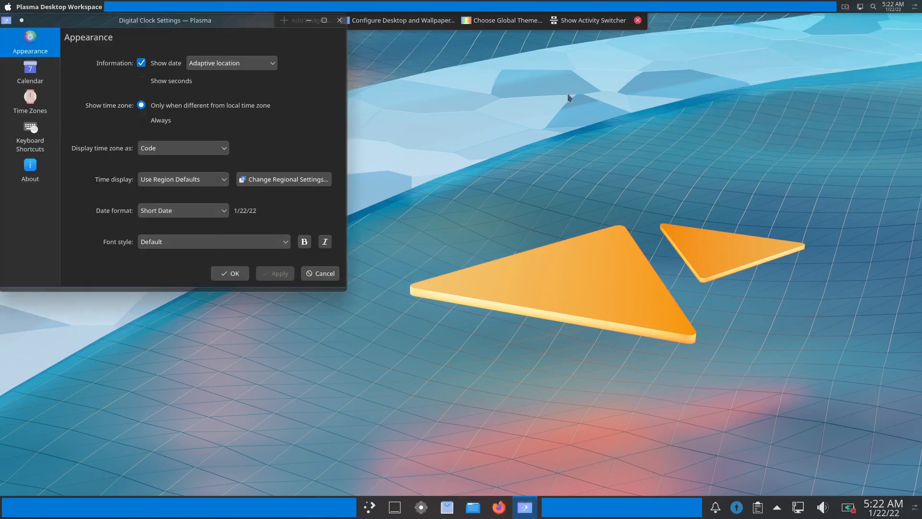
click(188, 81)
click(212, 67)
click(212, 93)
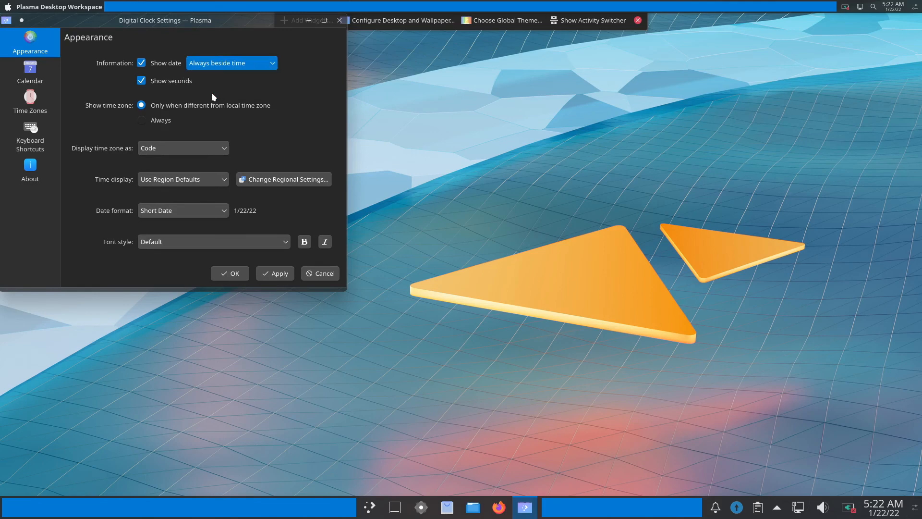
Set the Digital Clock's date format to Custom "ddd MMM. d", apply it, and leave edit mode.
click(186, 210)
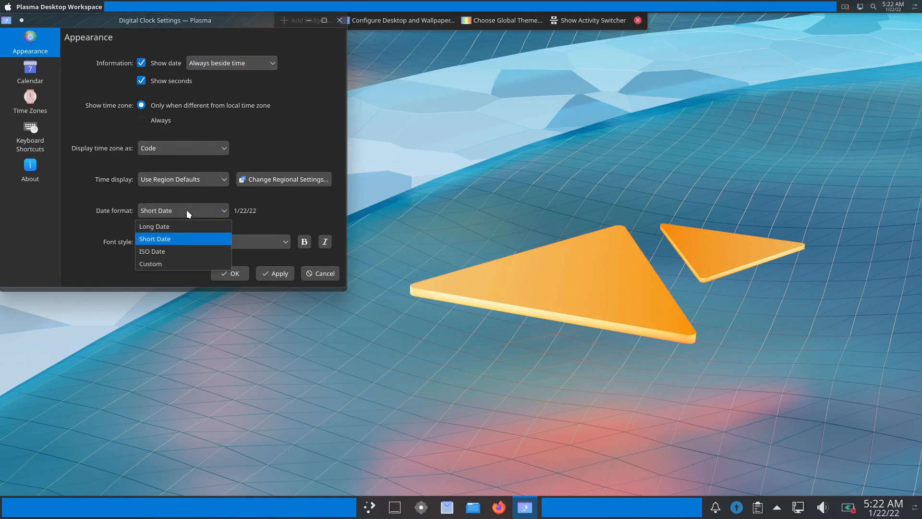
click(182, 259)
click(171, 231)
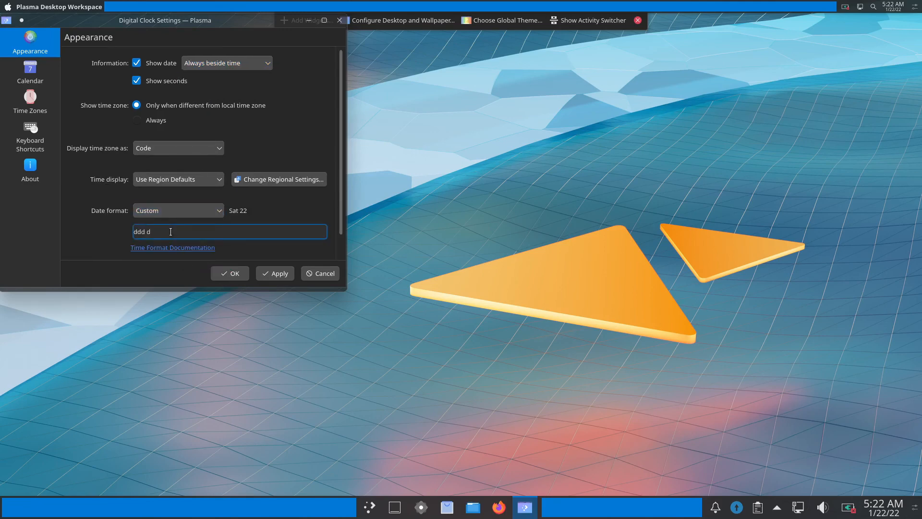
drag(167, 231, 135, 228)
text(ddd MMM. d)
click(275, 270)
click(236, 272)
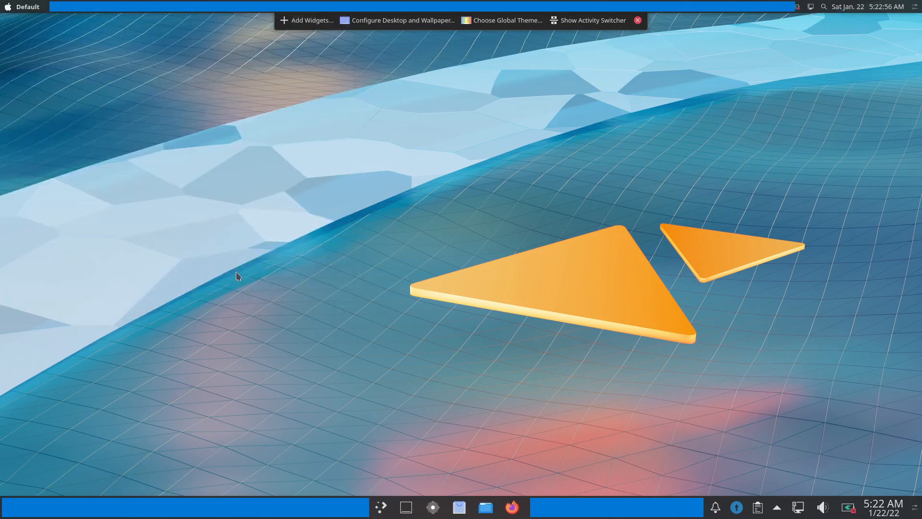
click(634, 22)
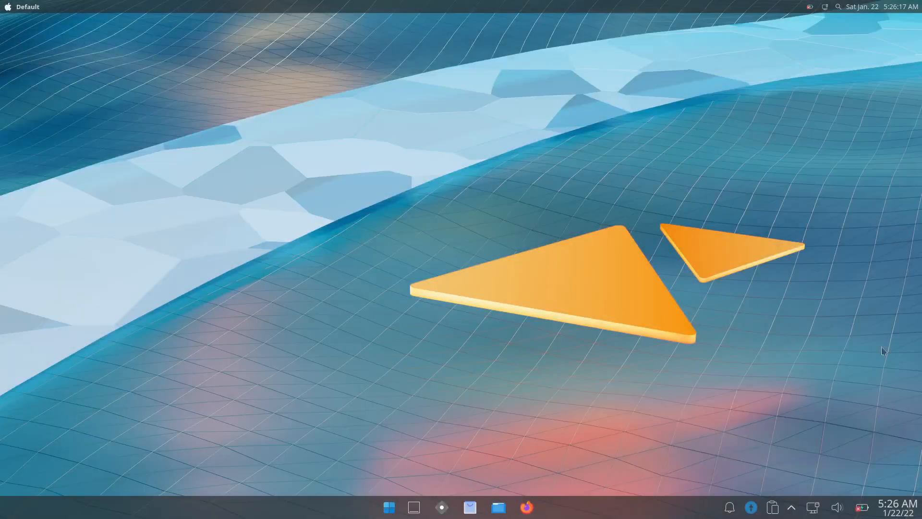
Add the image "wallpaper" from the Downloads folder to the desktop wallpapers and apply it as the background.
right_click(587, 296)
click(600, 309)
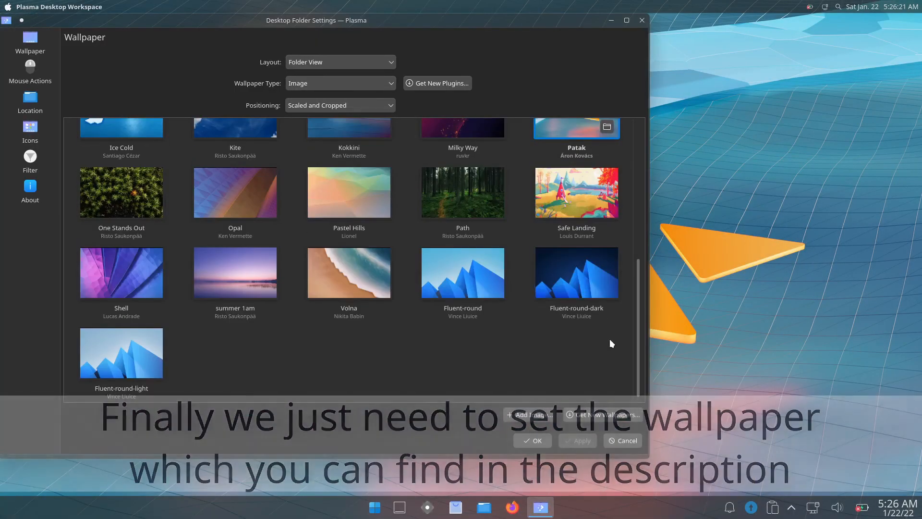
click(528, 414)
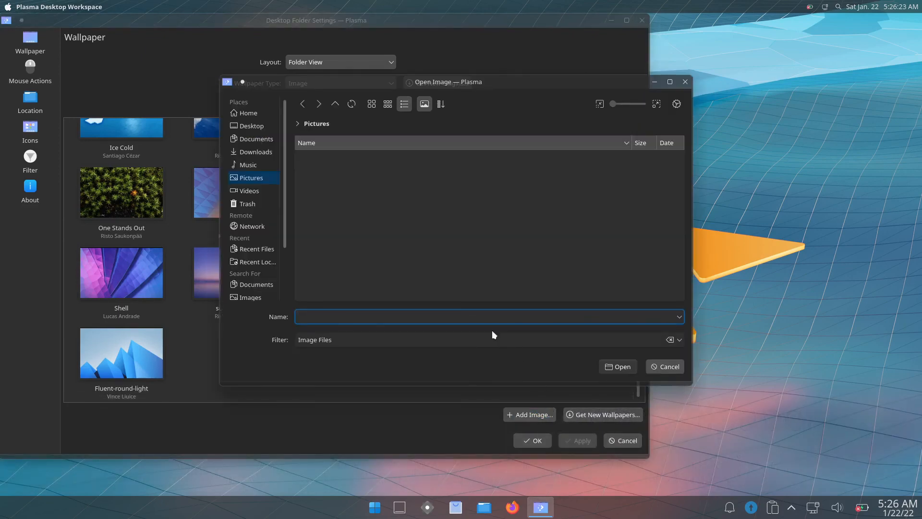
click(255, 151)
double_click(327, 162)
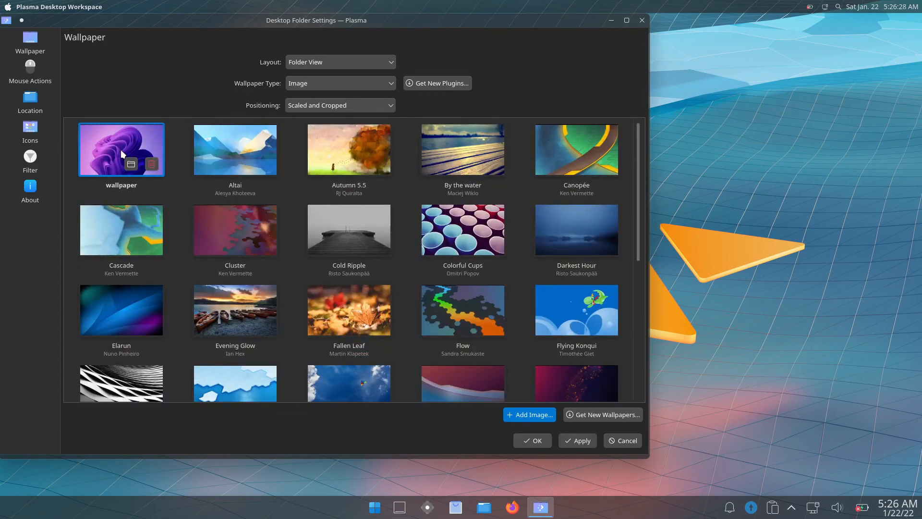
click(578, 441)
click(546, 441)
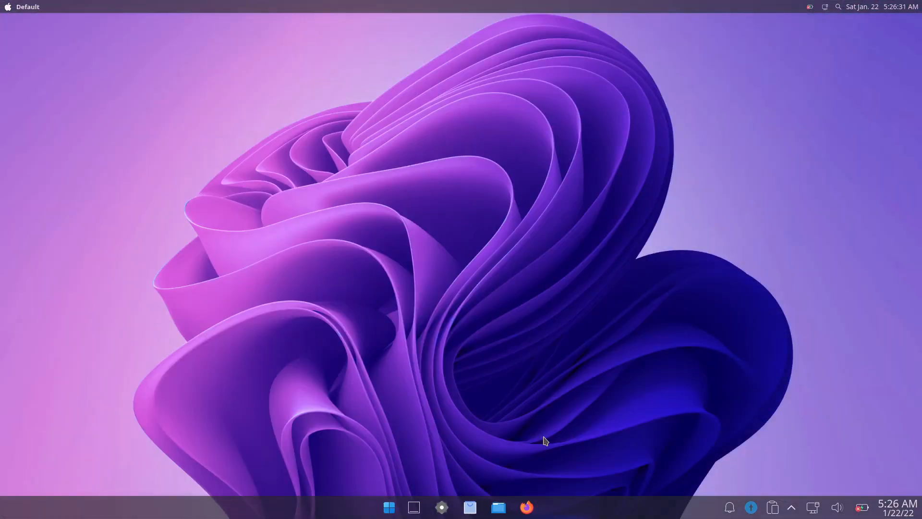